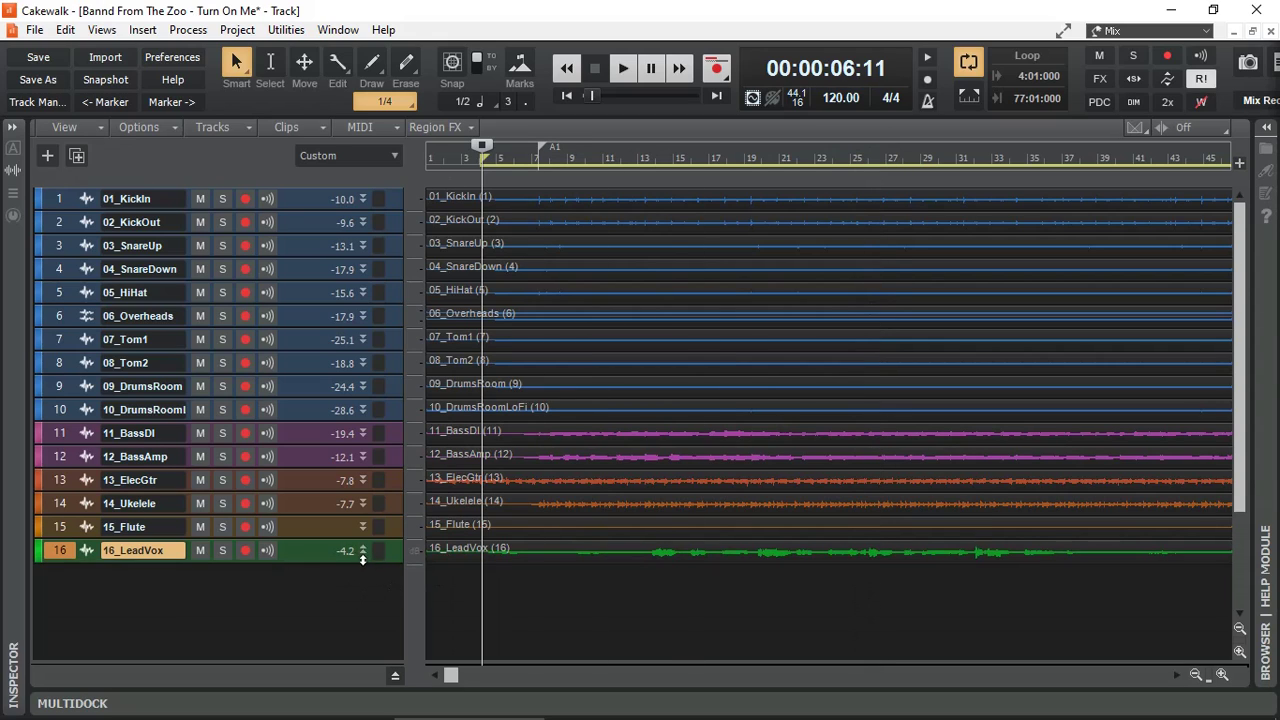
Solo the 16_LeadVox track and start playback to hear the vocal alone
mouse_move(336, 570)
left_click_drag(337, 592, 330, 660)
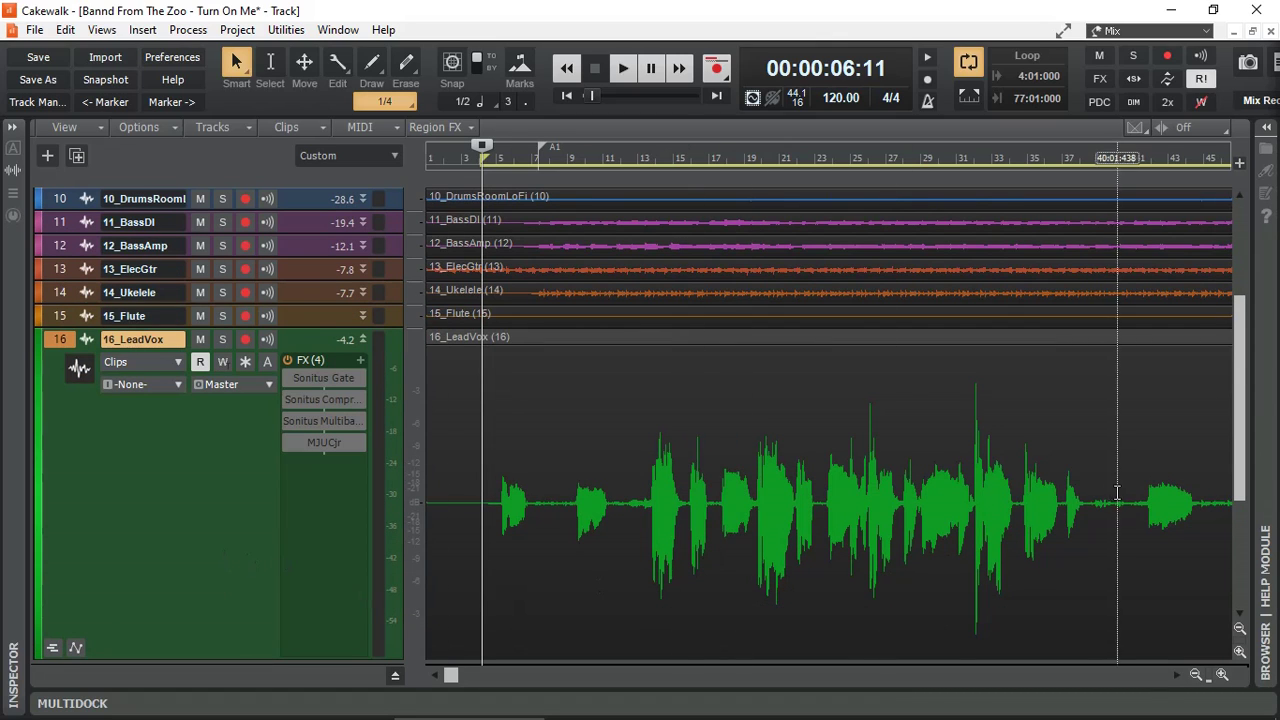
left_click(222, 339)
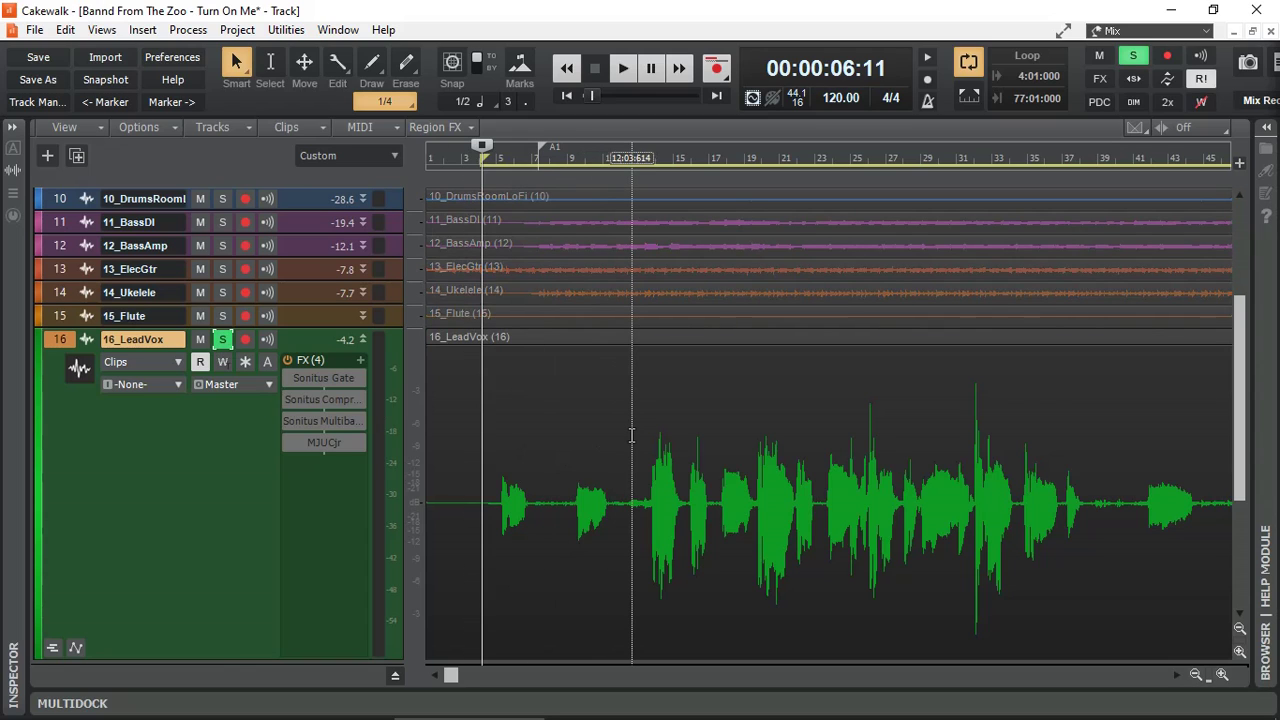
key("space")
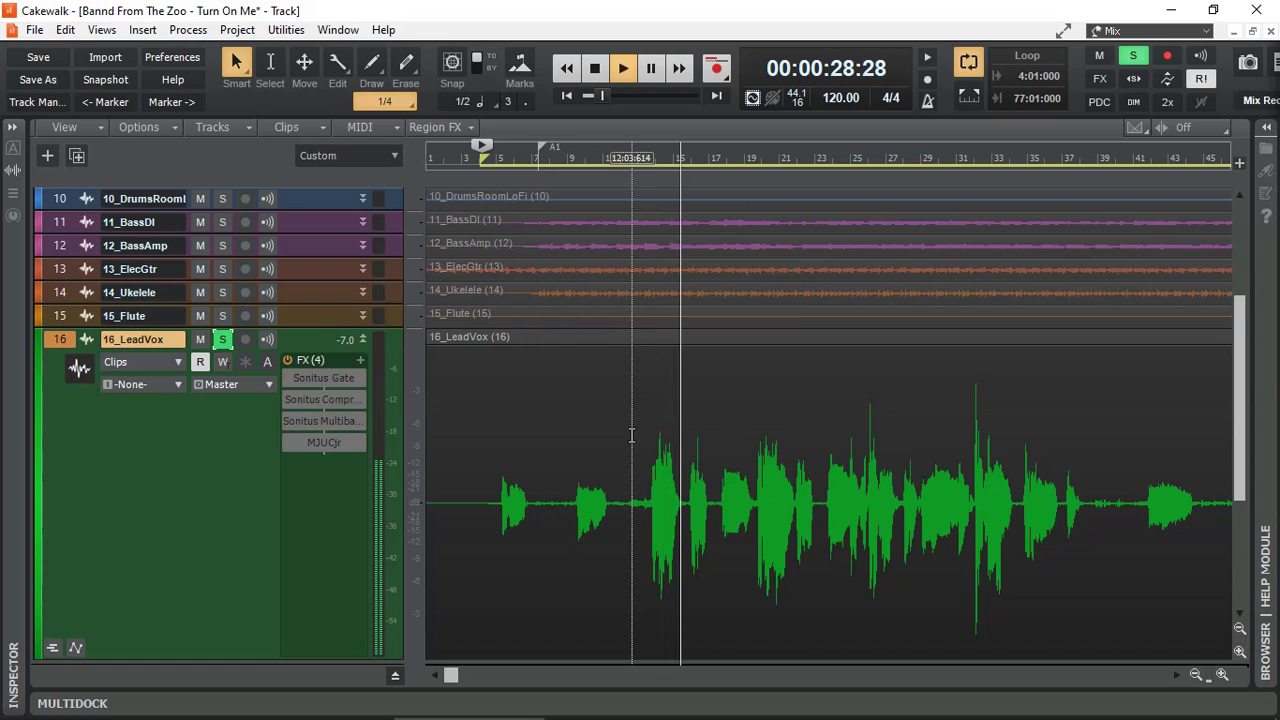
Stop playback and set the LeadVox edit filter to Clip Automation > Gain
key("space")
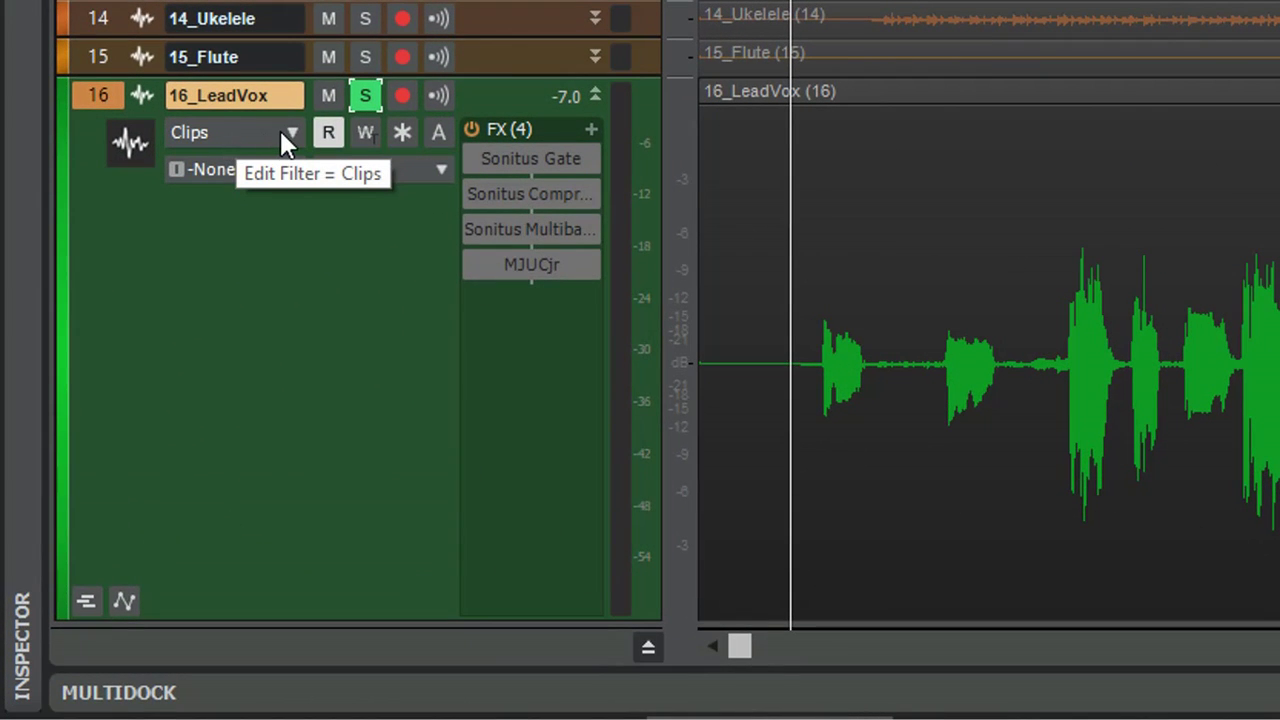
left_click(282, 135)
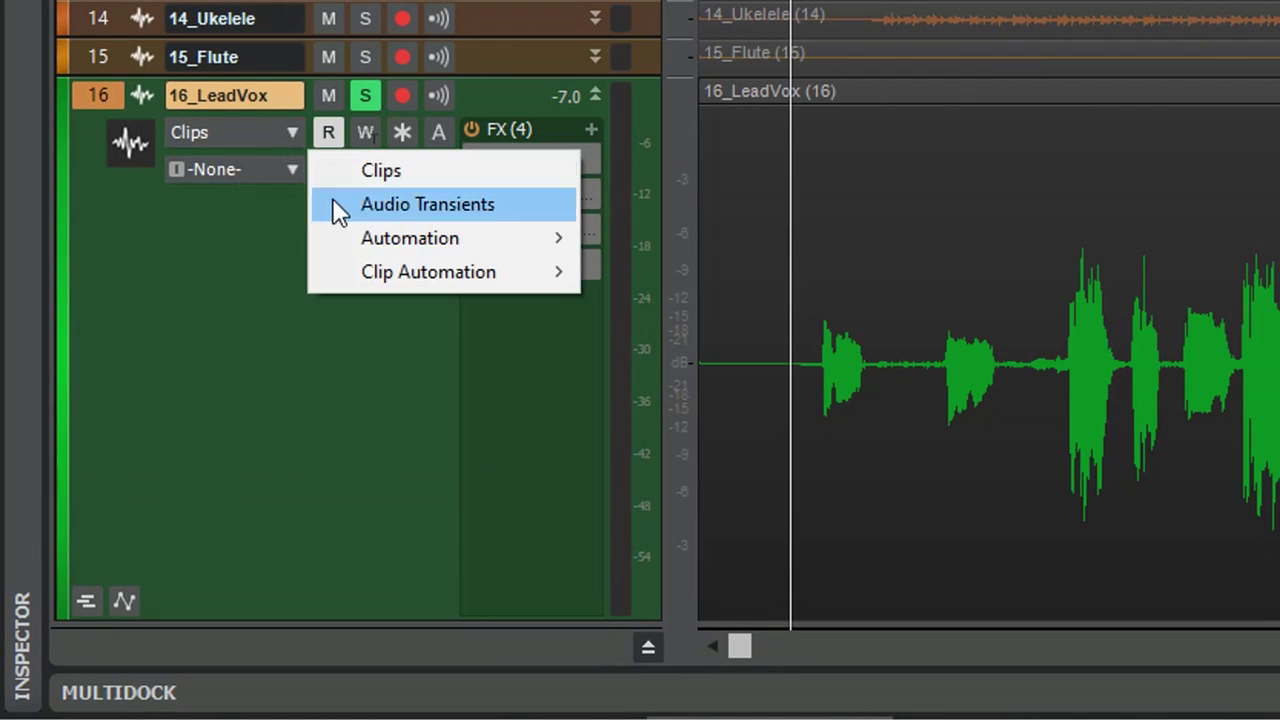
mouse_move(448, 286)
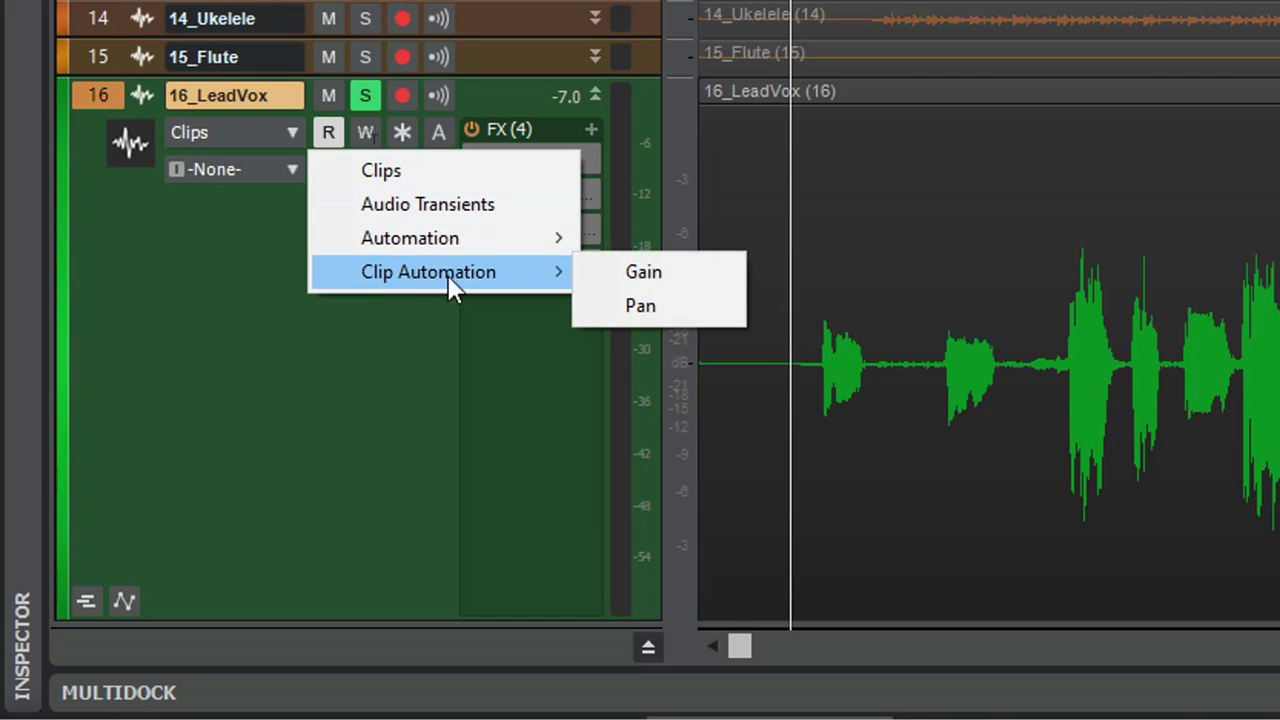
left_click(672, 272)
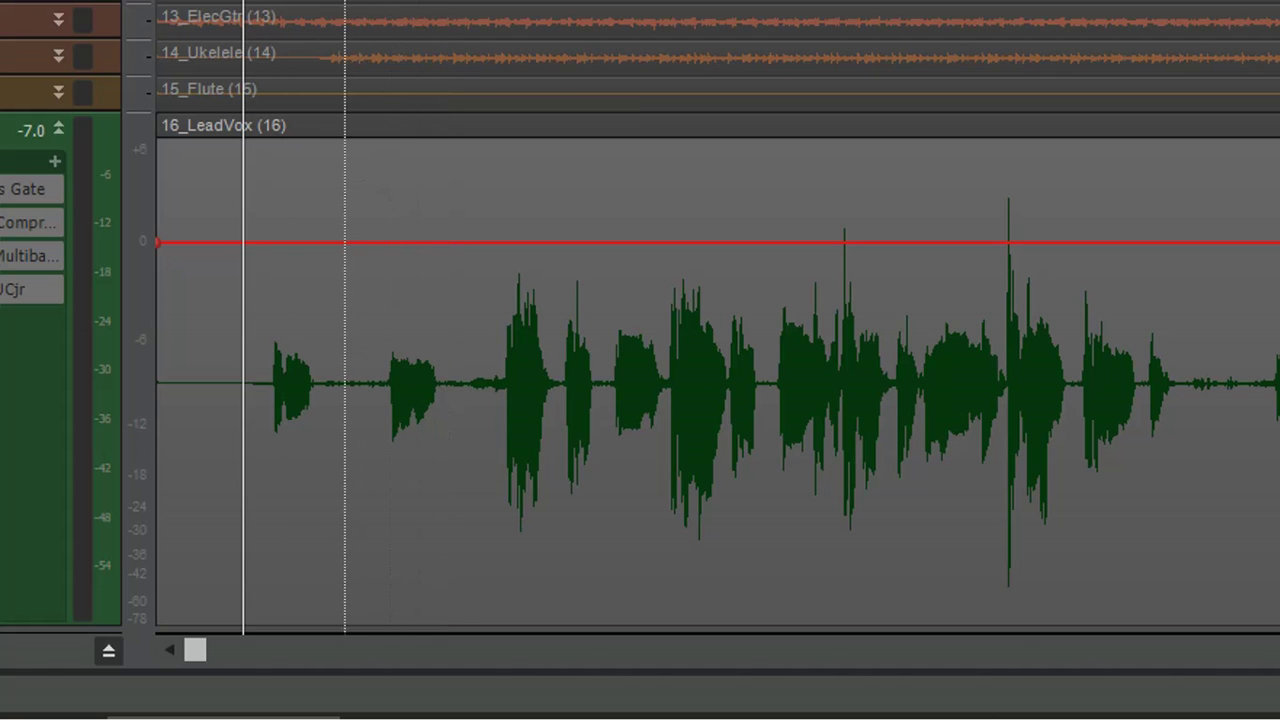
Zoom in and raise the clip gain over the first two vocal phrases to +6.0 dB
key("ctrl+Right")
key("ctrl+Right")
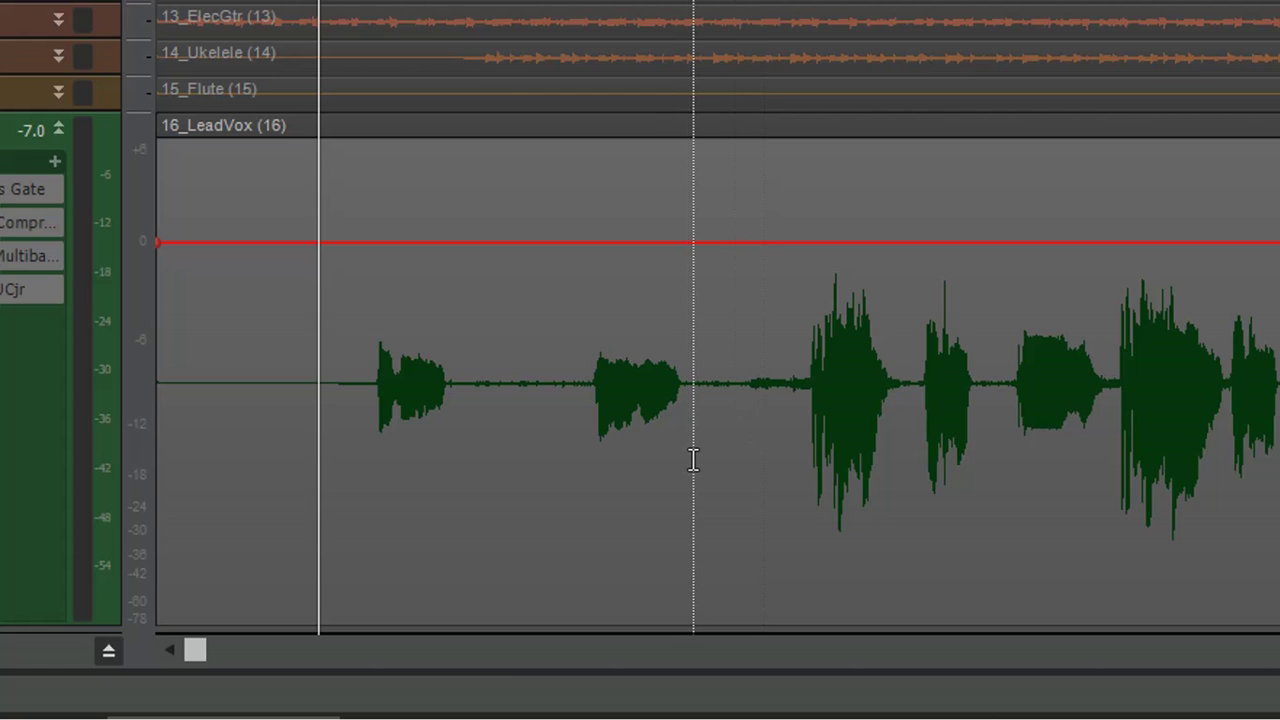
left_click_drag(693, 460, 337, 474)
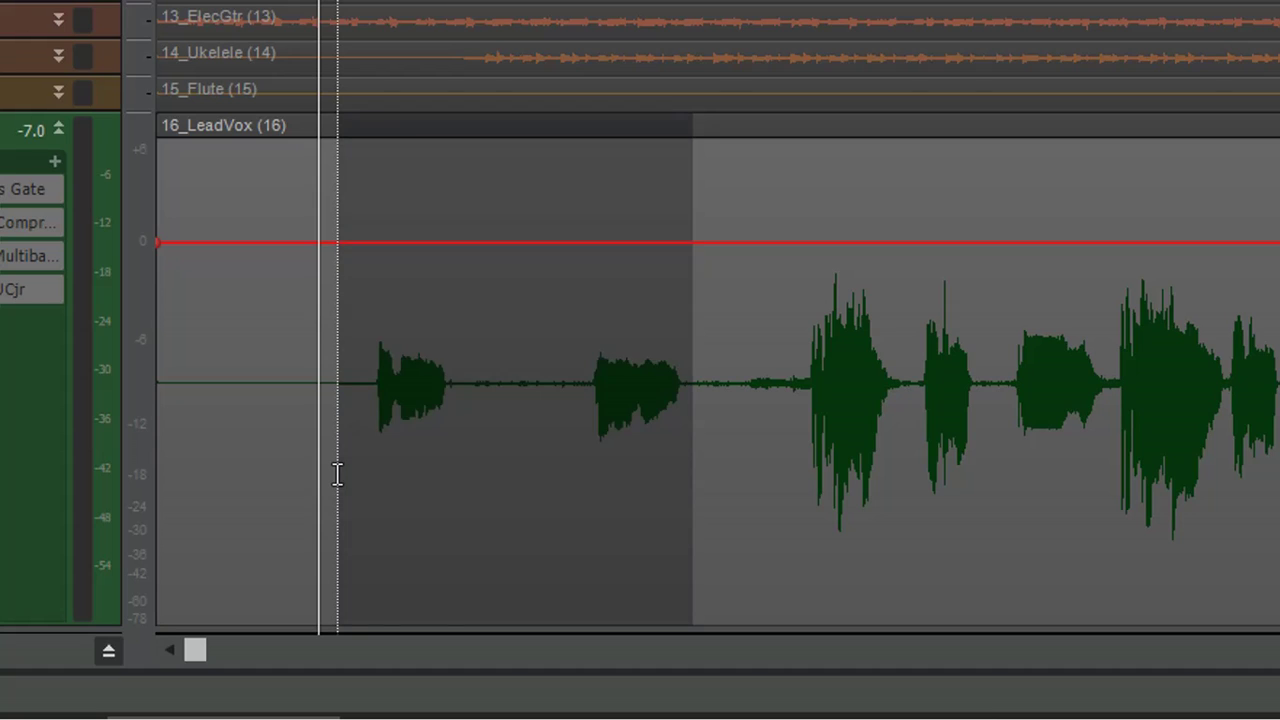
left_click(497, 134)
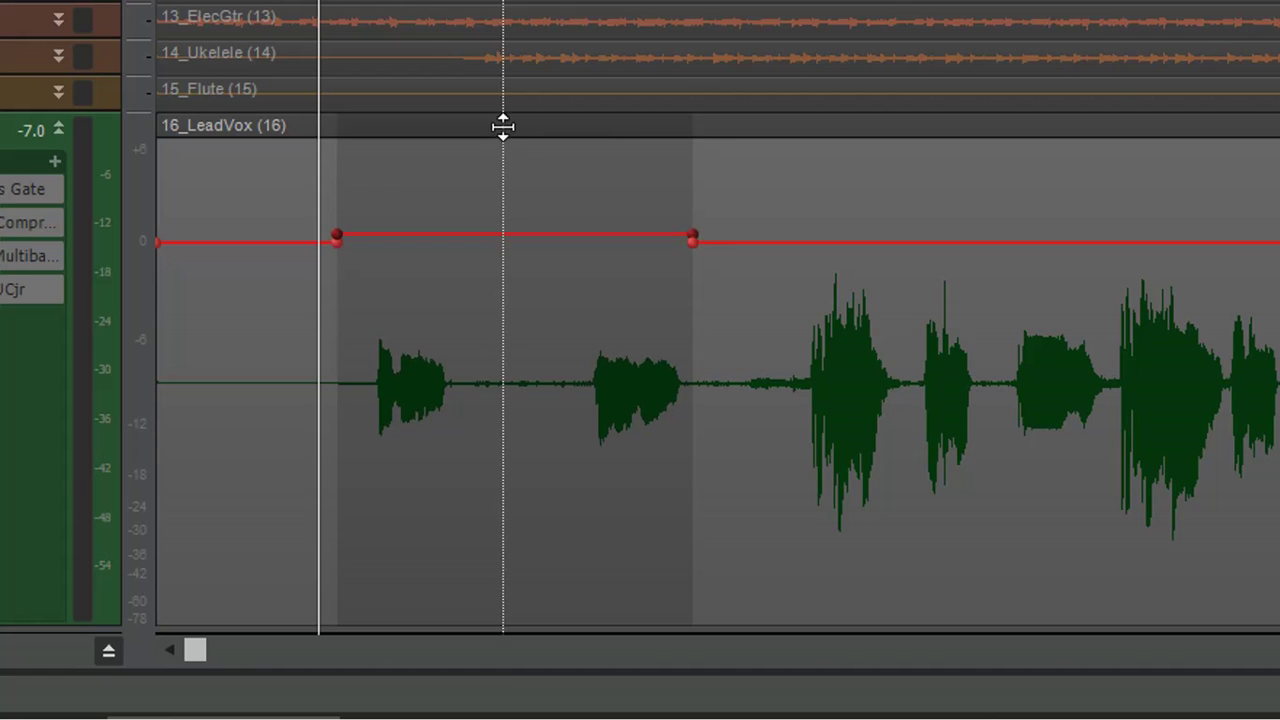
left_click_drag(503, 123, 523, 26)
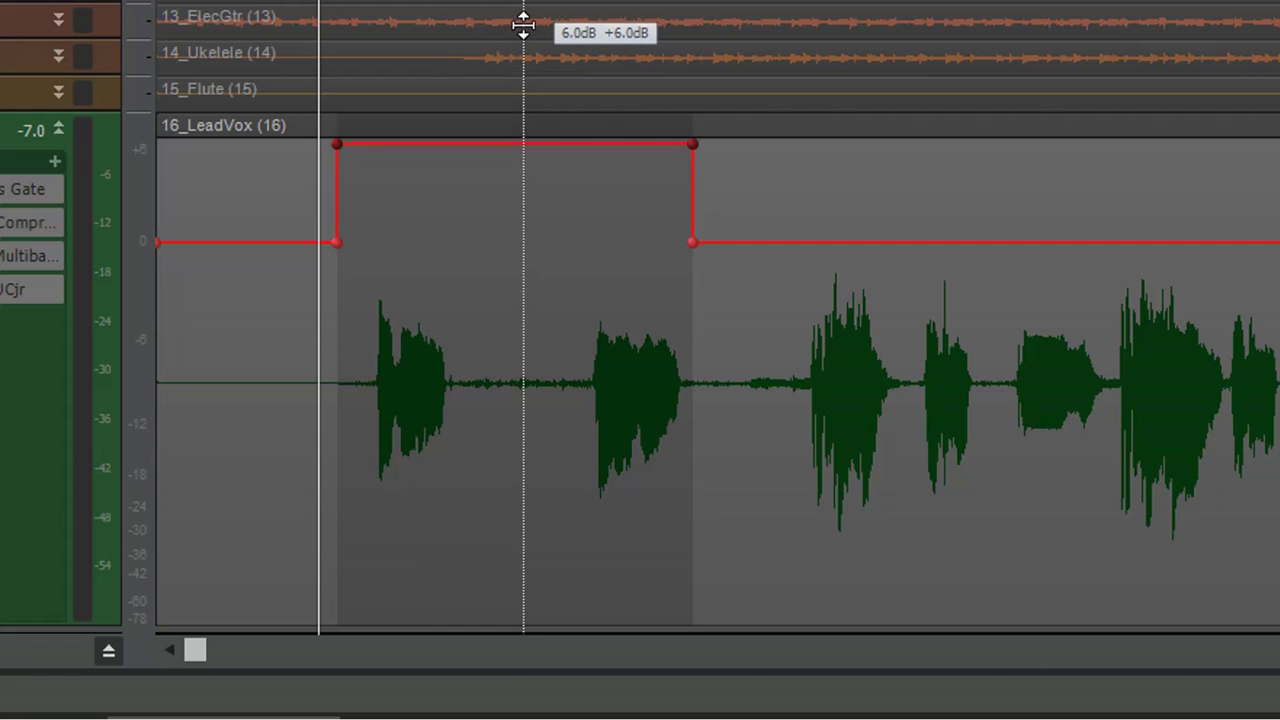
left_click_drag(523, 26, 523, 27)
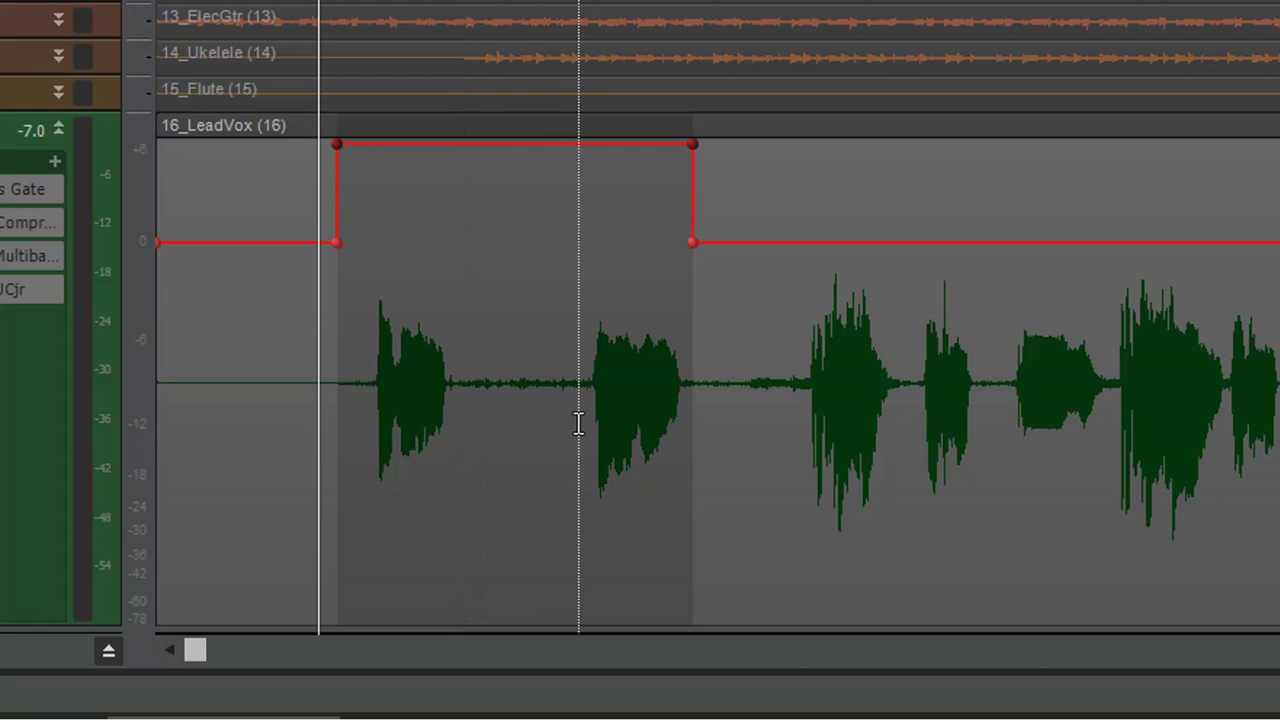
Add gain nodes around both inter-phrase gaps and pull each gap's envelope down to -INF
left_click_drag(579, 423, 459, 432)
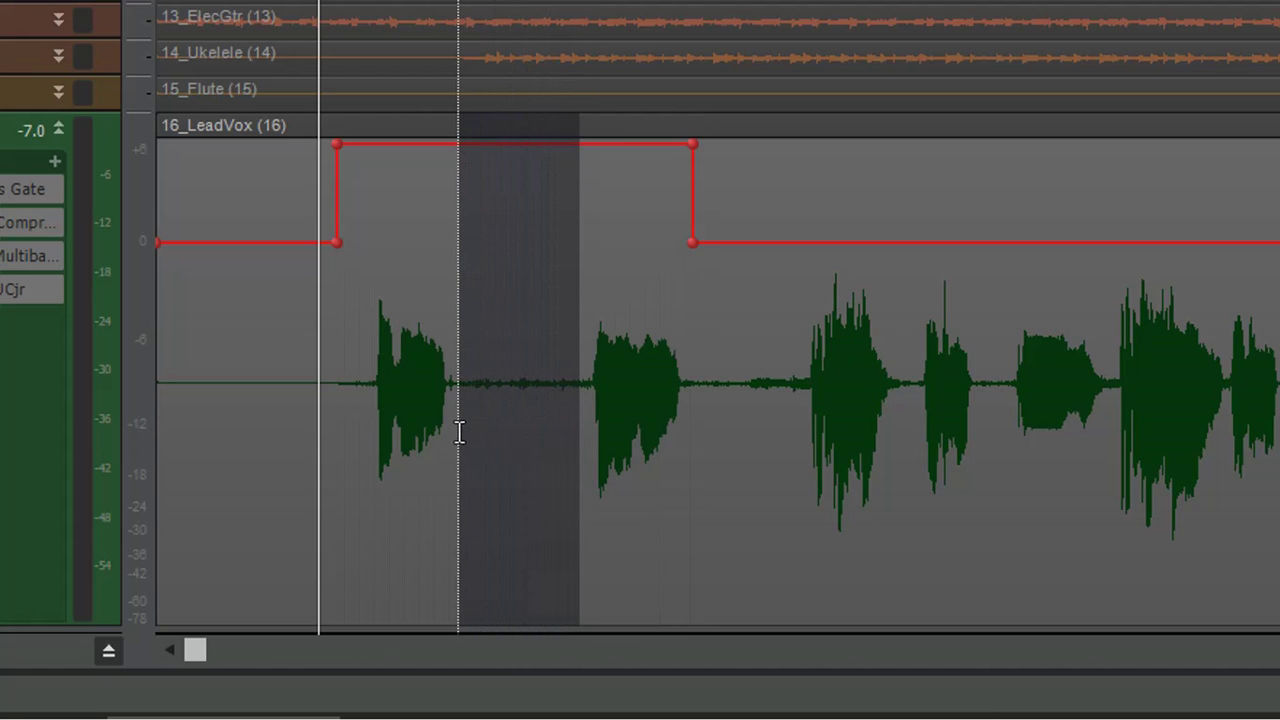
left_click(519, 133)
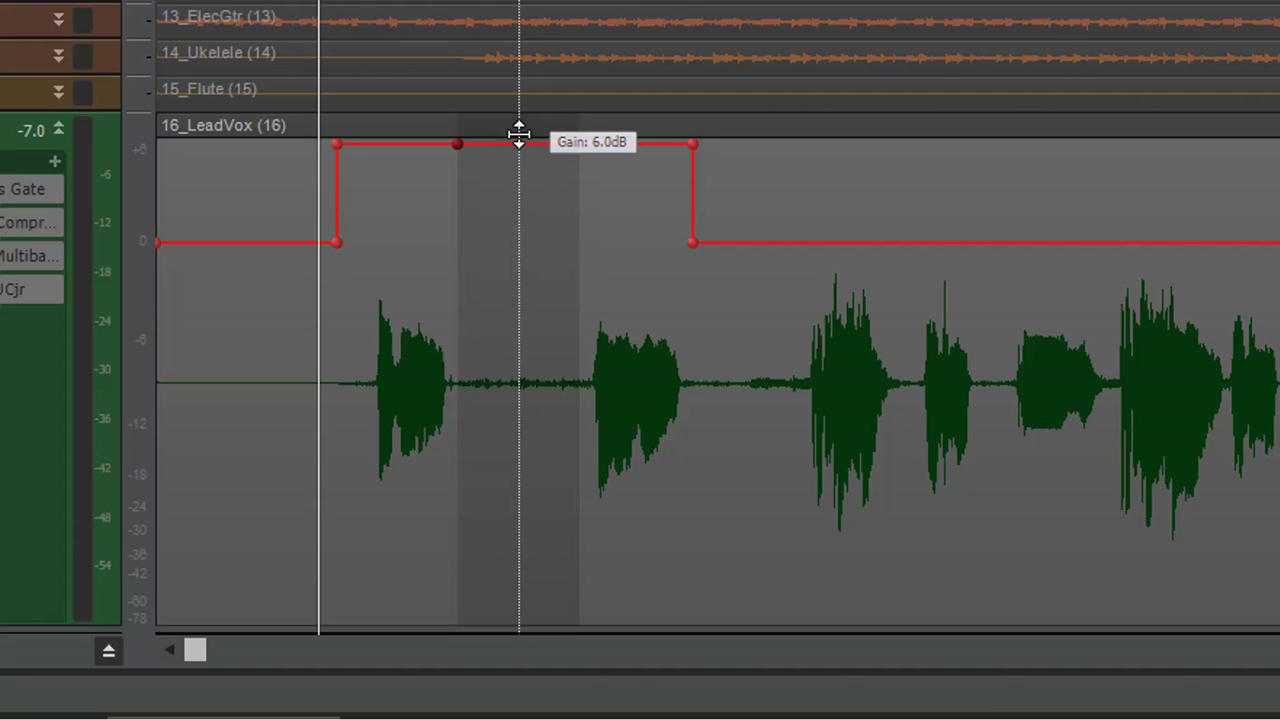
left_click_drag(519, 135, 532, 648)
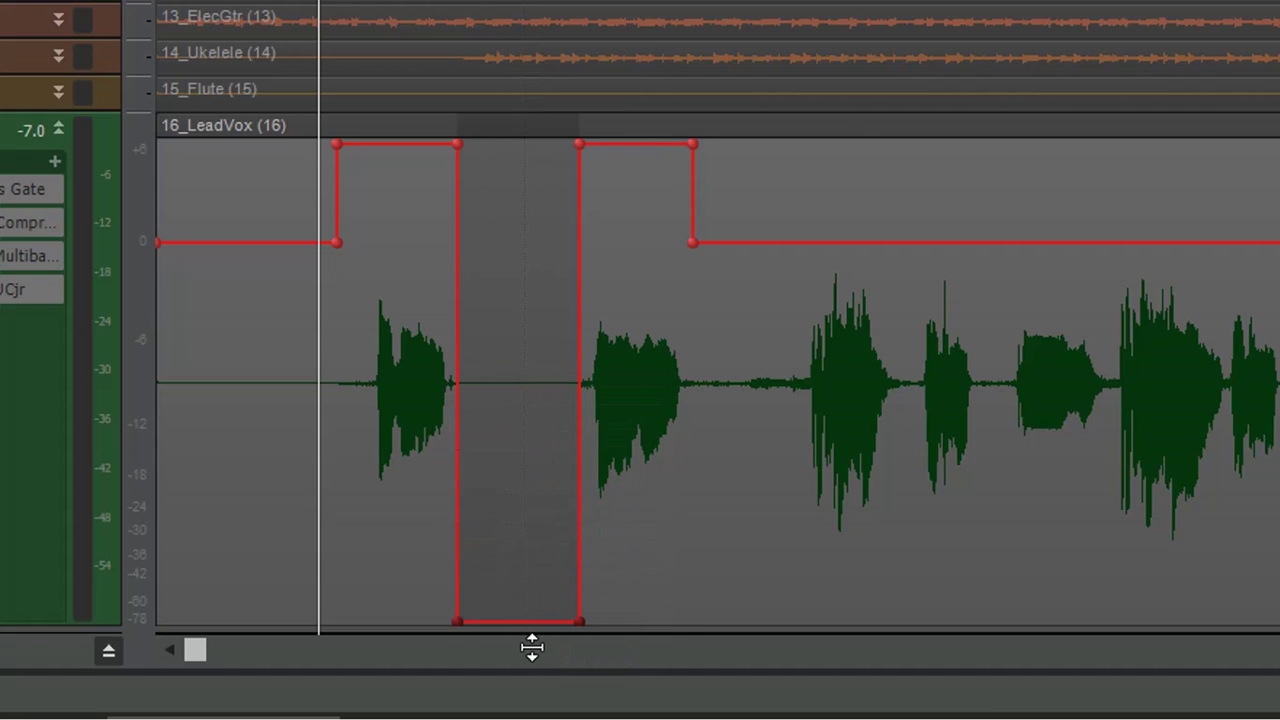
left_click(797, 242)
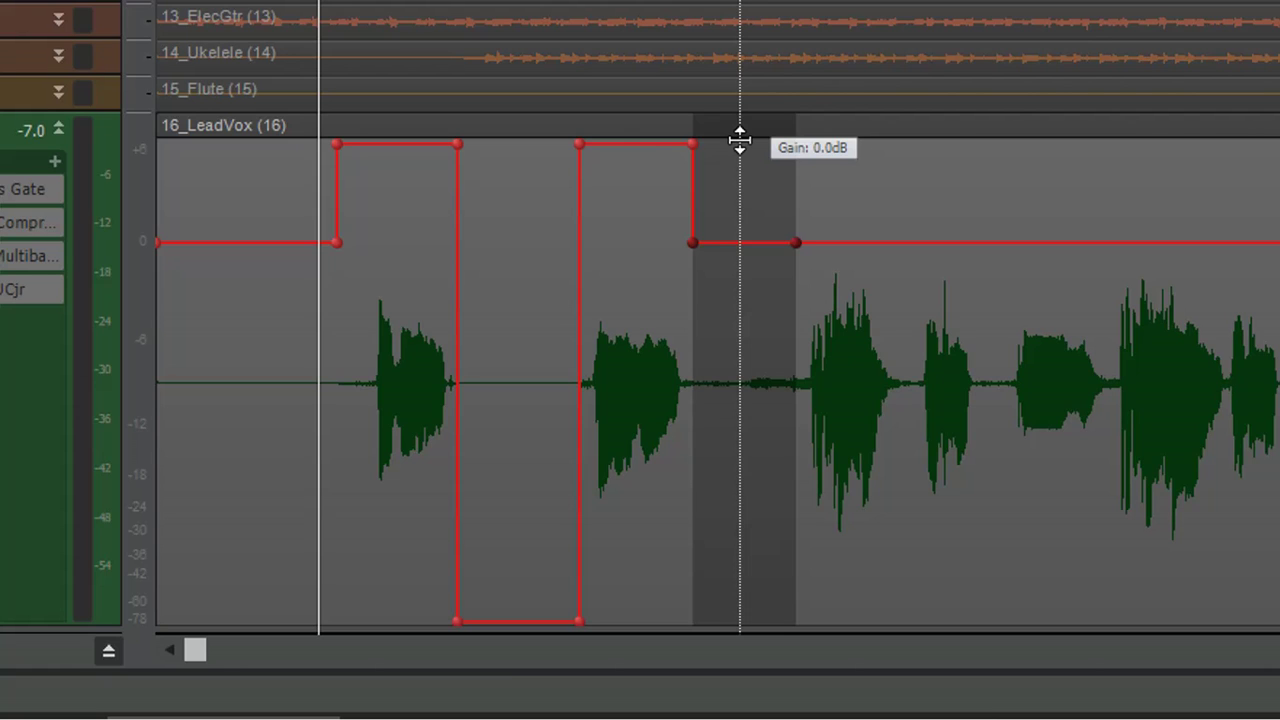
left_click_drag(740, 140, 747, 532)
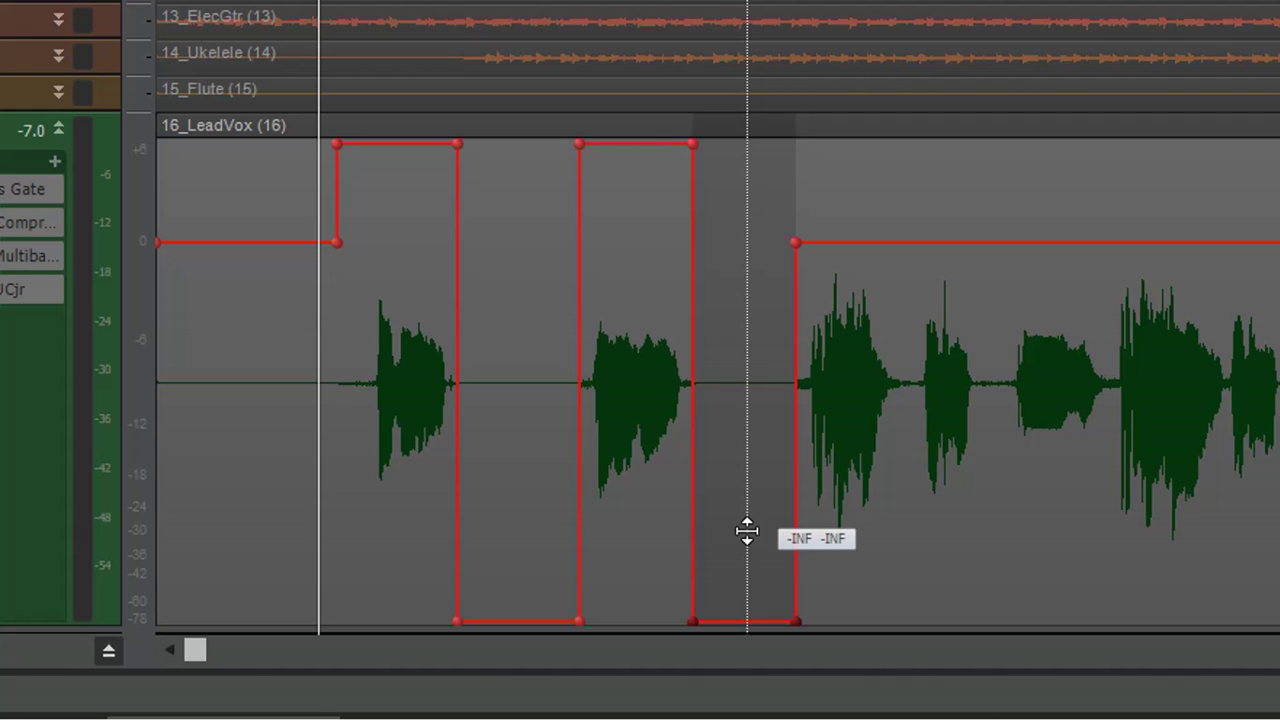
left_click_drag(747, 532, 746, 523)
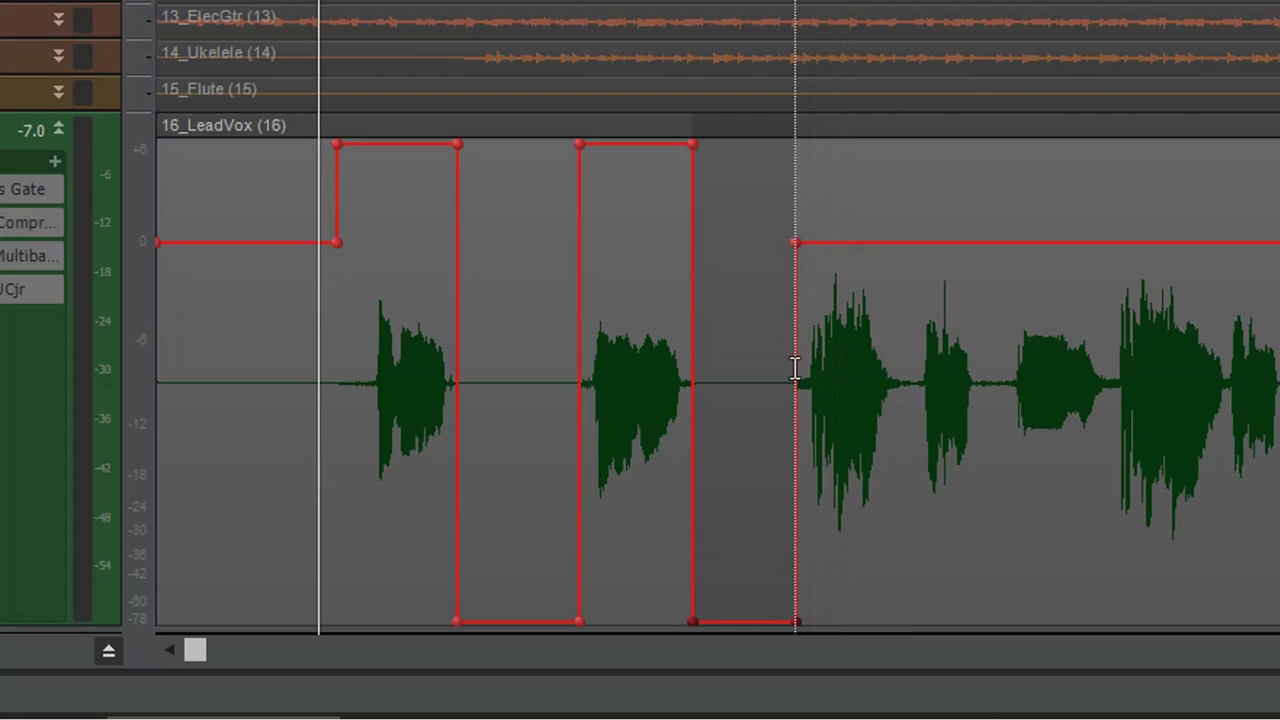
Slope the gain rises at the starts of the three phrases into short fade-in ramps
left_click(791, 245)
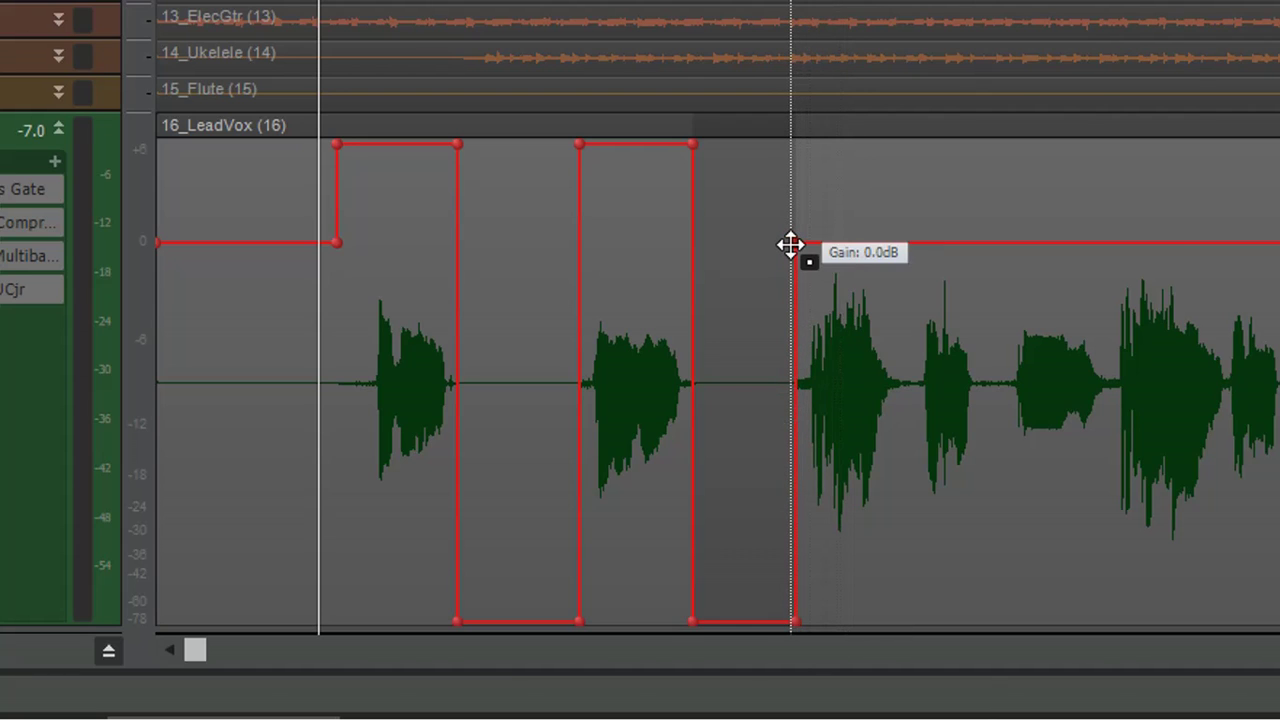
left_click_drag(791, 245, 806, 245)
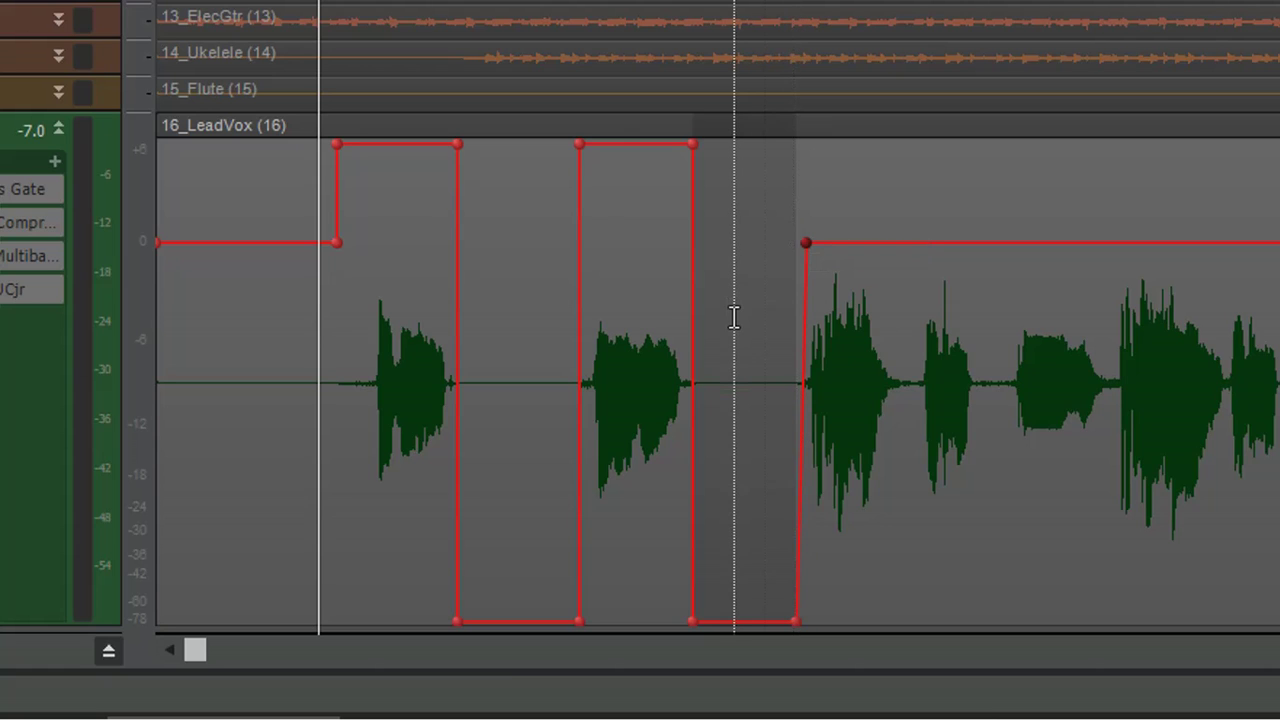
left_click(582, 141)
left_click_drag(582, 141, 588, 143)
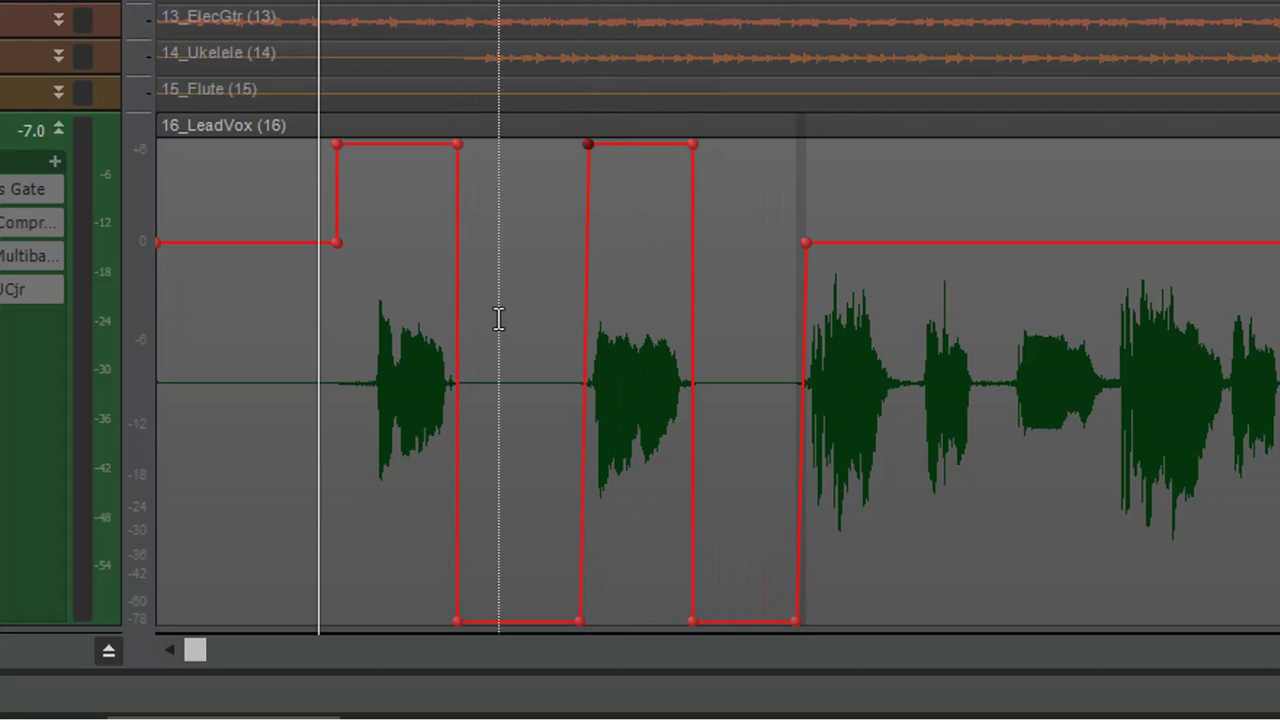
left_click(337, 145)
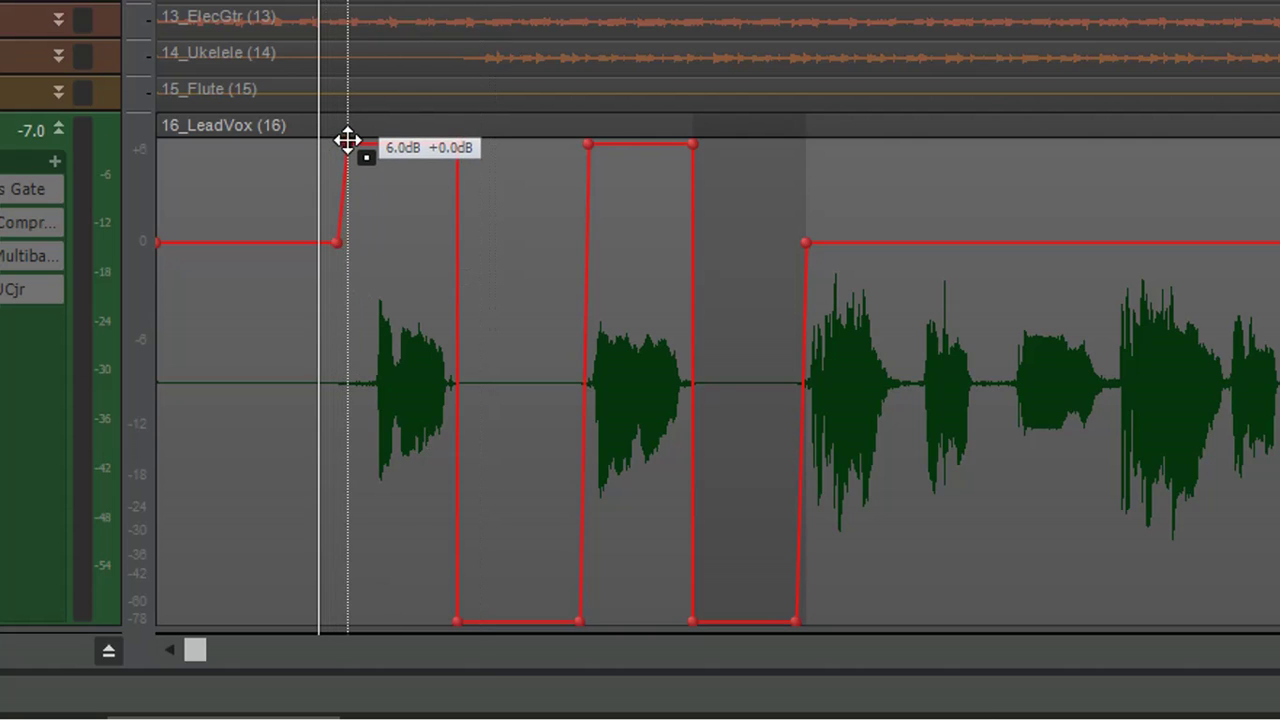
left_click_drag(347, 140, 374, 144)
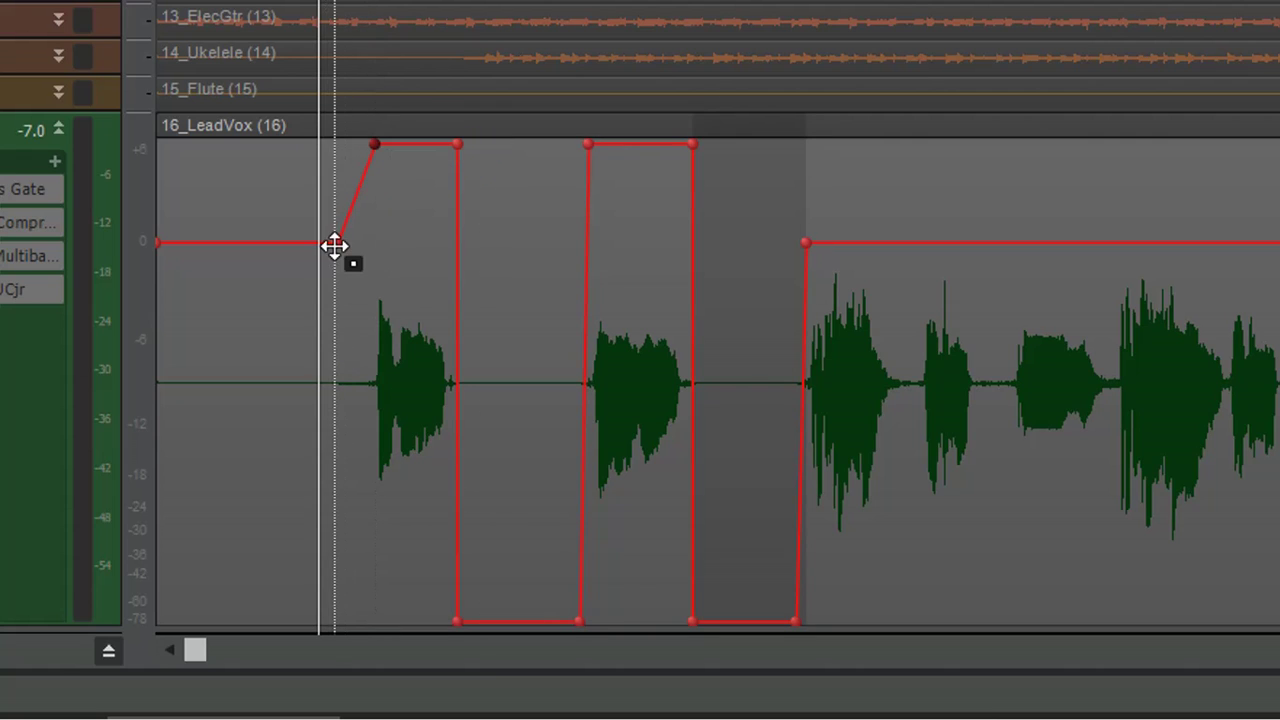
Pull the clip gain before the first word down to -INF to silence the lead-in
left_click_drag(334, 245, 331, 381)
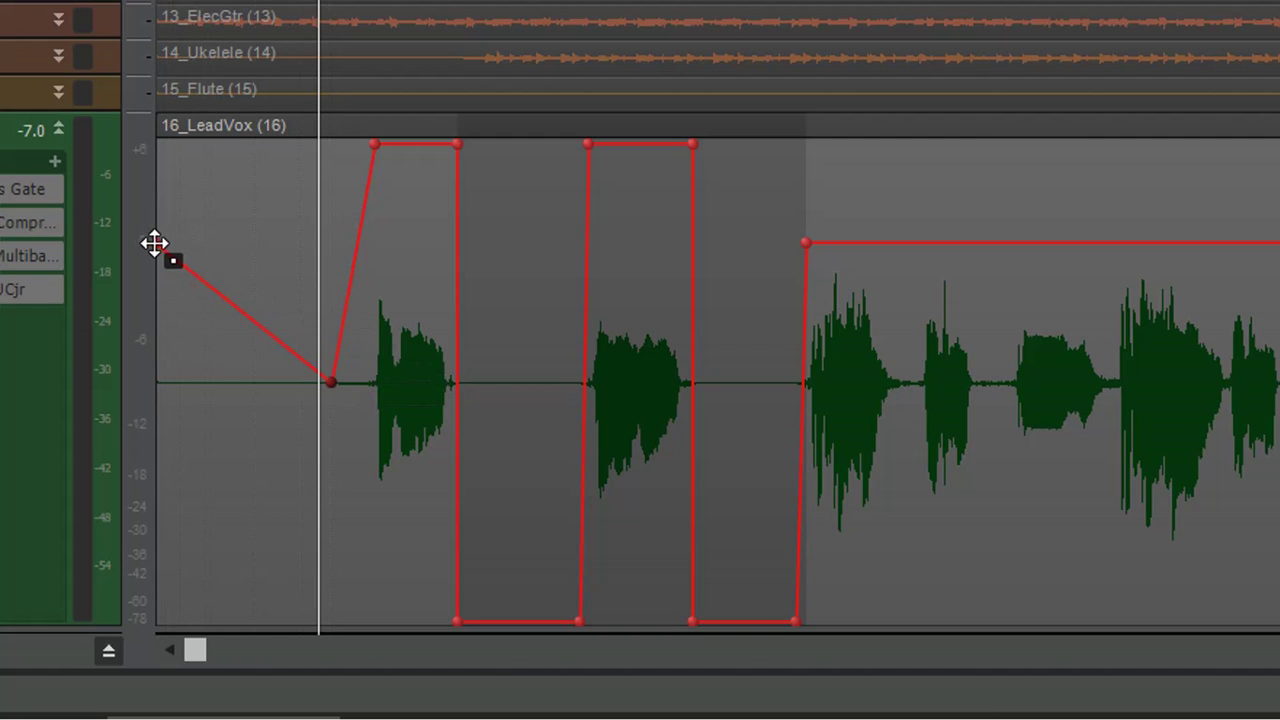
left_click_drag(157, 245, 193, 667)
left_click_drag(331, 383, 349, 637)
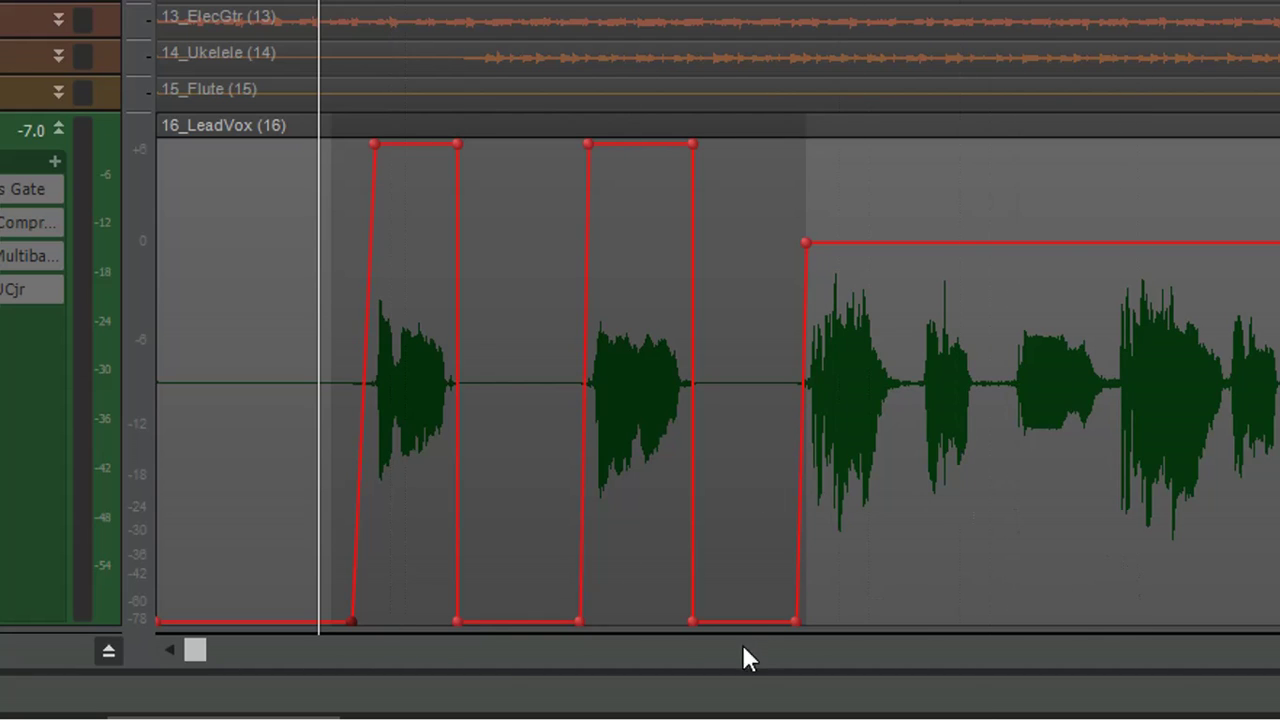
left_click_drag(196, 647, 273, 655)
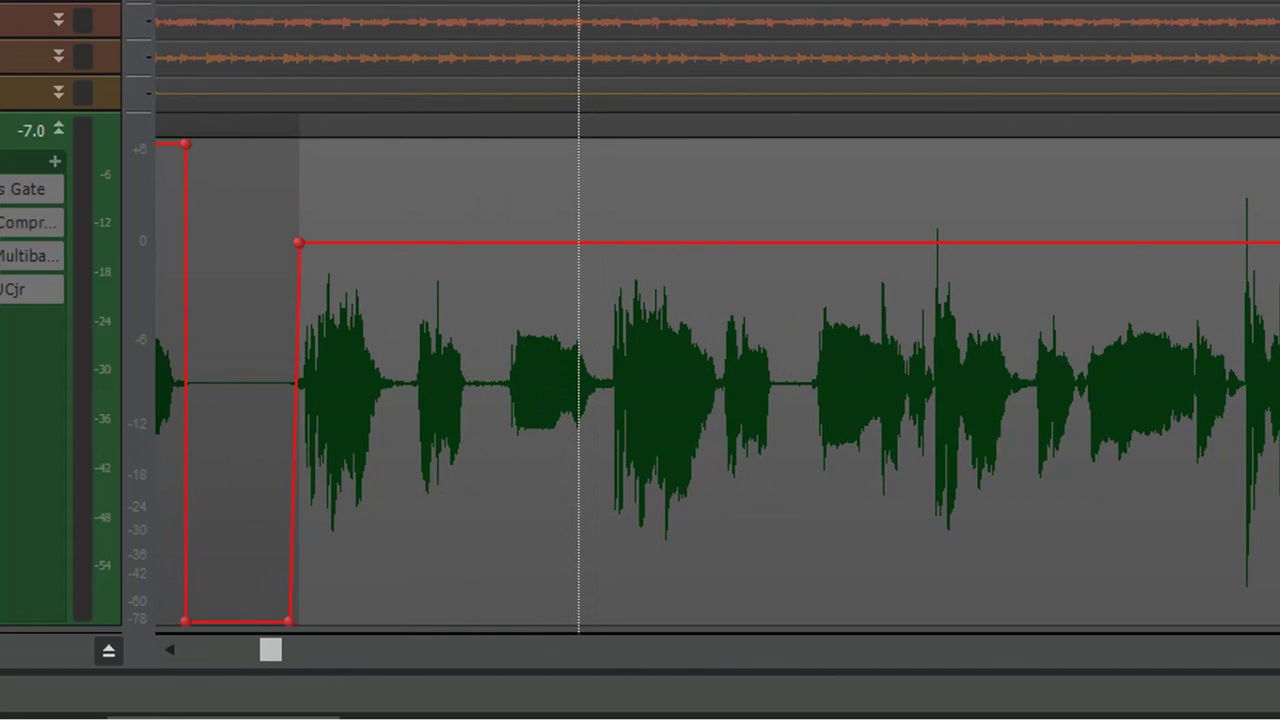
Add gain nodes around the sustained phrase and raise the span between them by about 3 dB
scroll(560, 185, "right", 5)
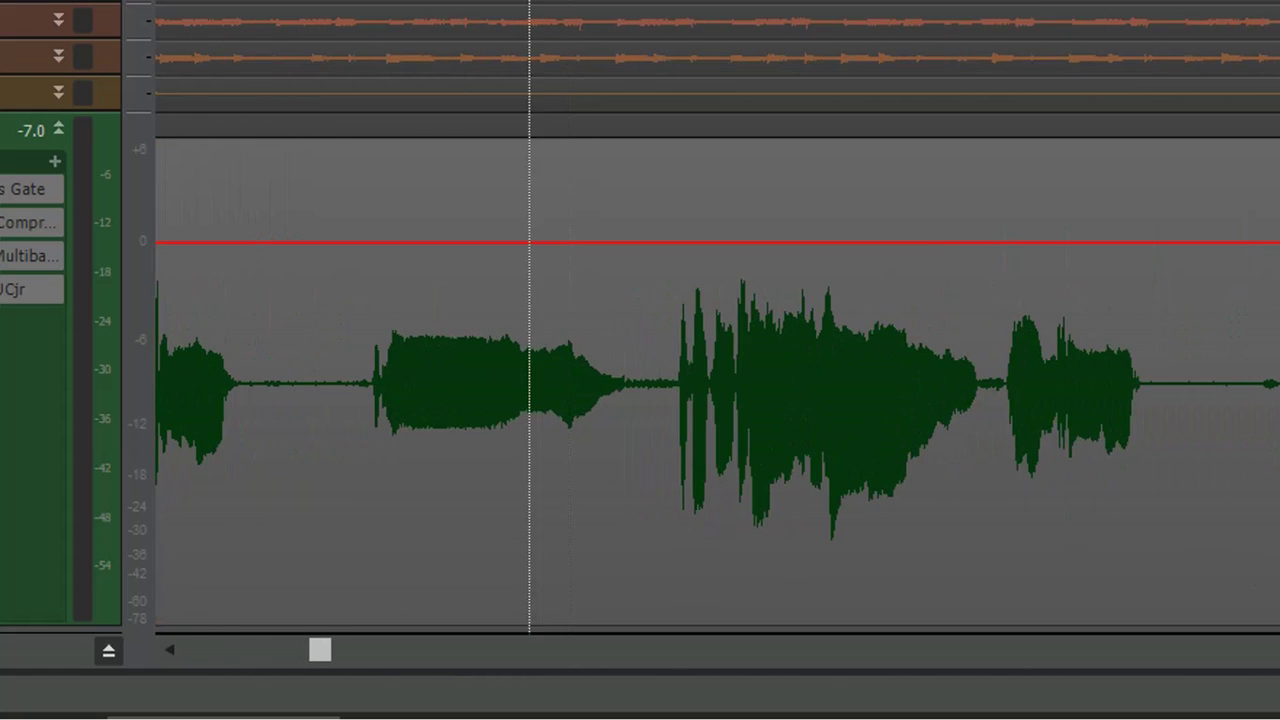
double_click(668, 242)
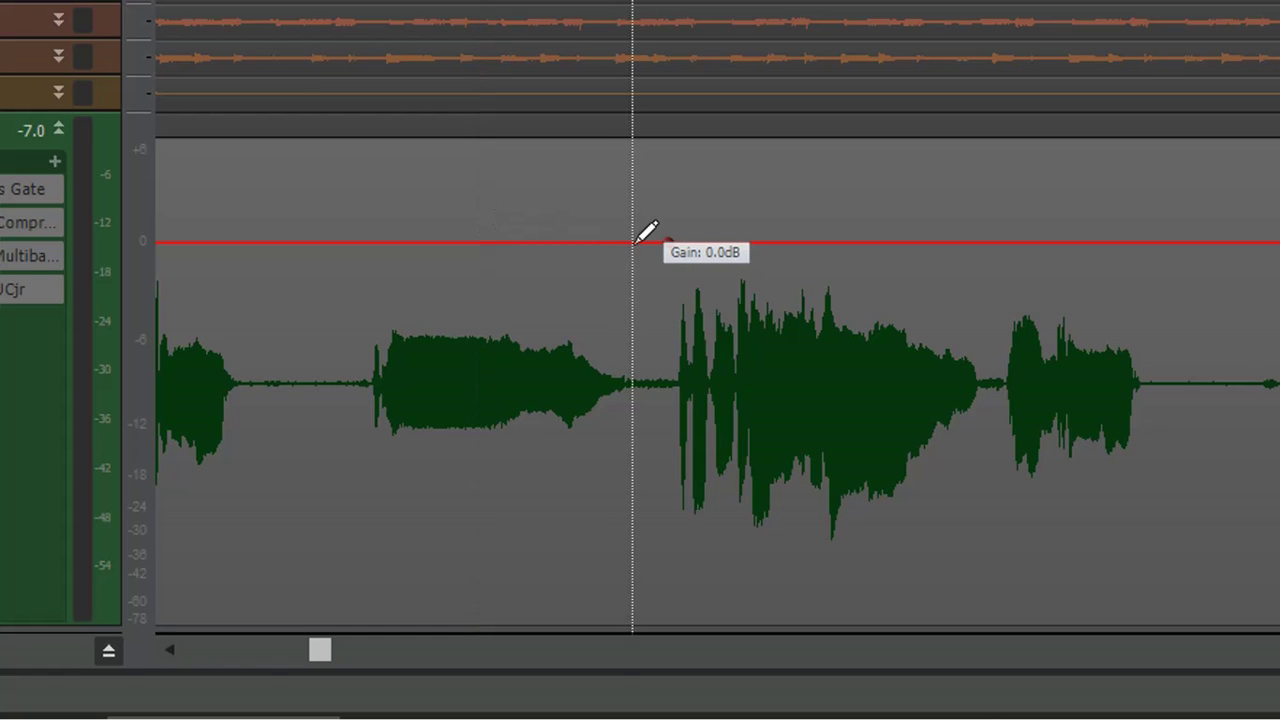
double_click(355, 242)
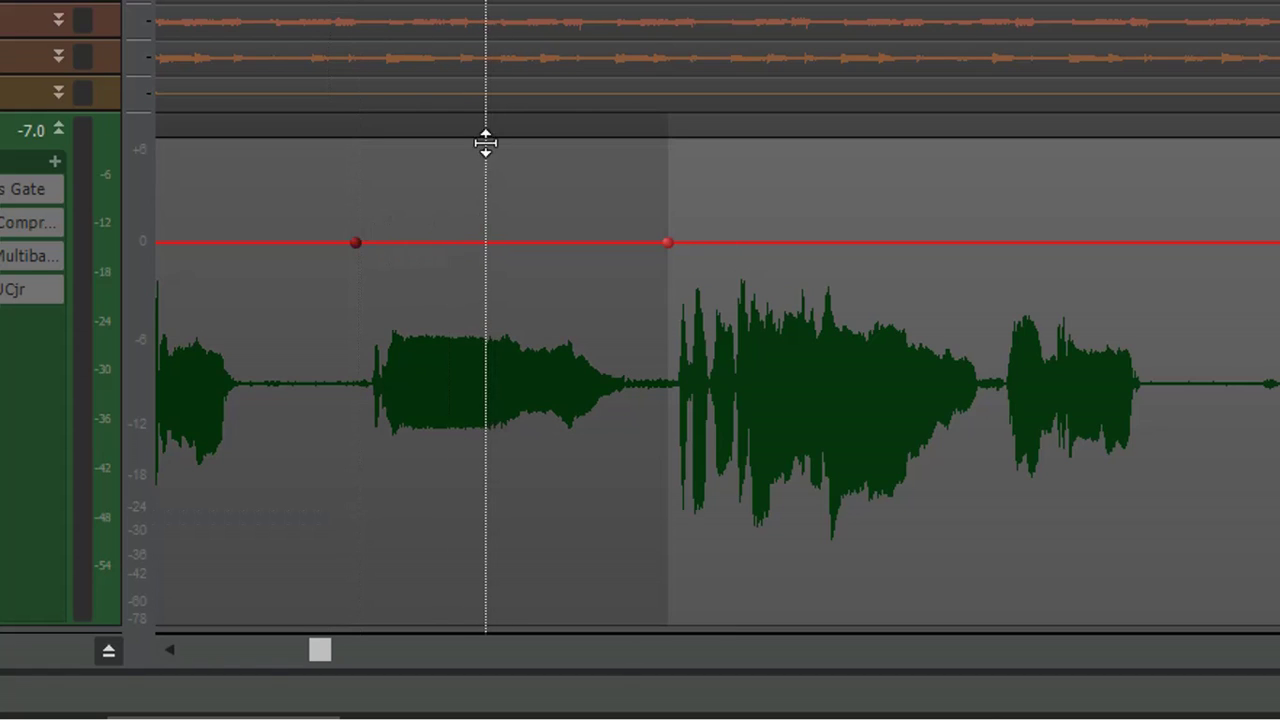
left_click_drag(486, 140, 482, 137)
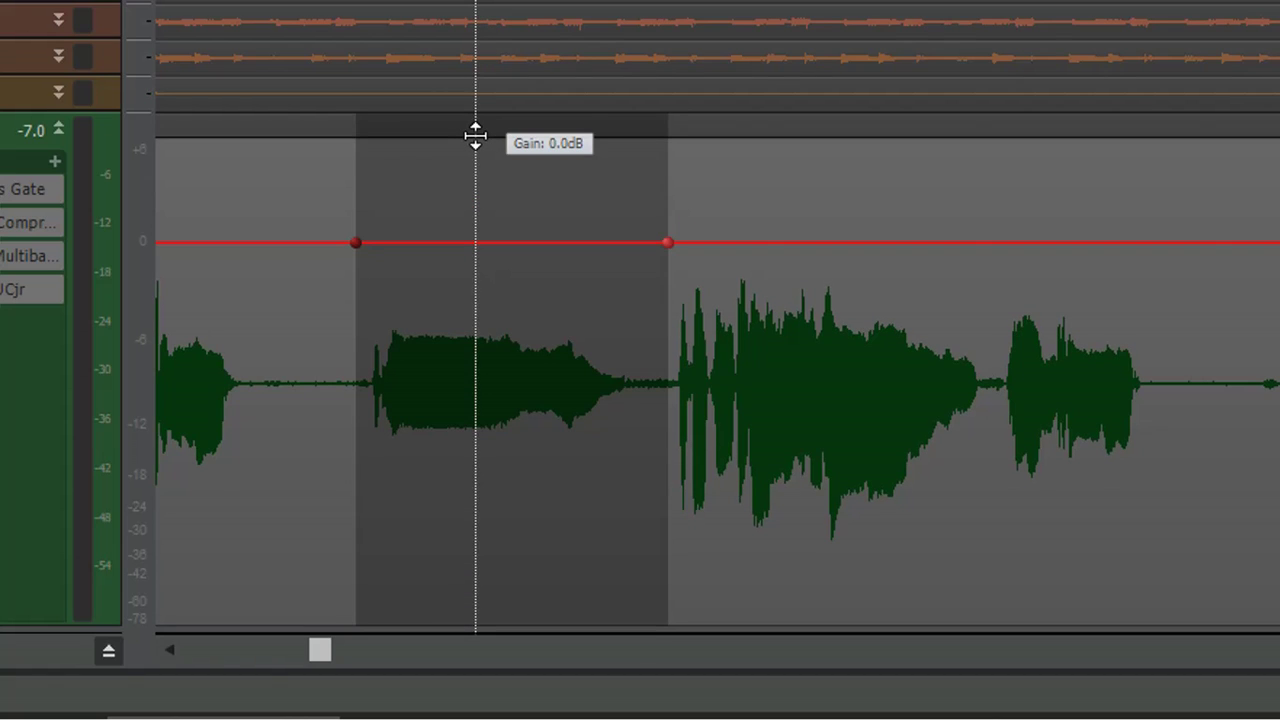
left_click_drag(486, 131, 491, 80)
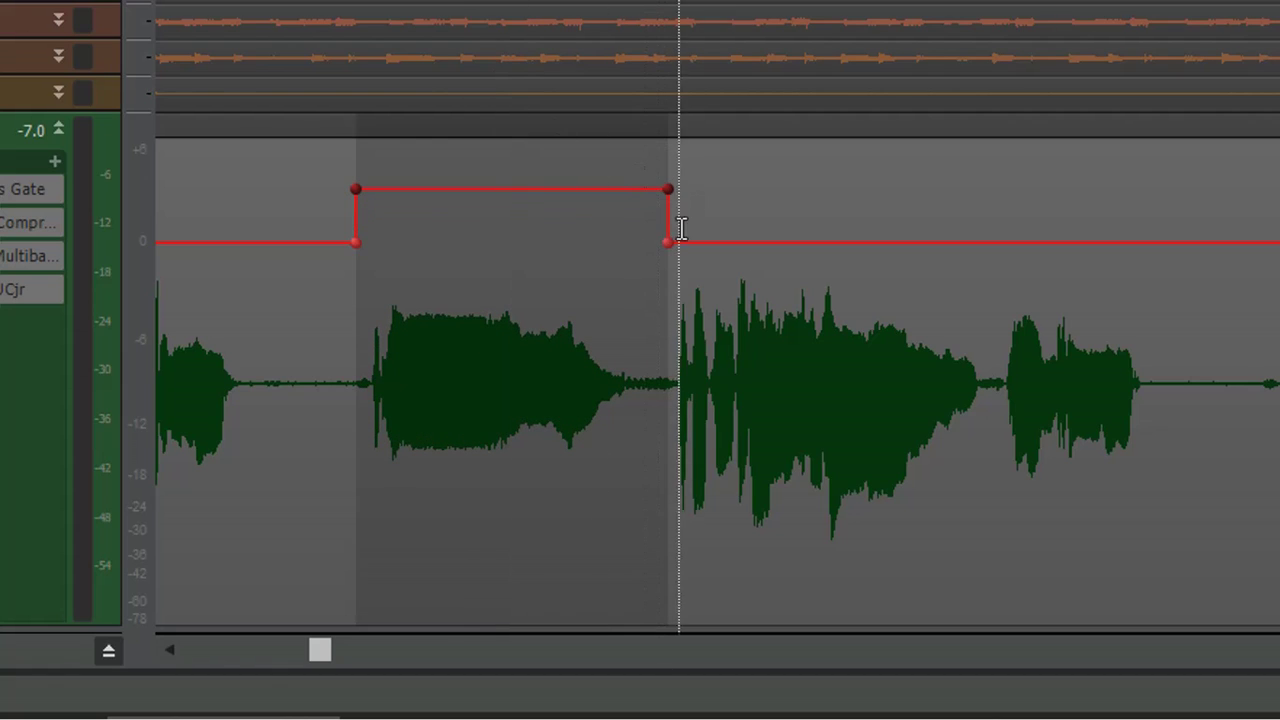
Drag the boost's upper-right node left so it ramps back down to 0 dB
left_click(741, 190)
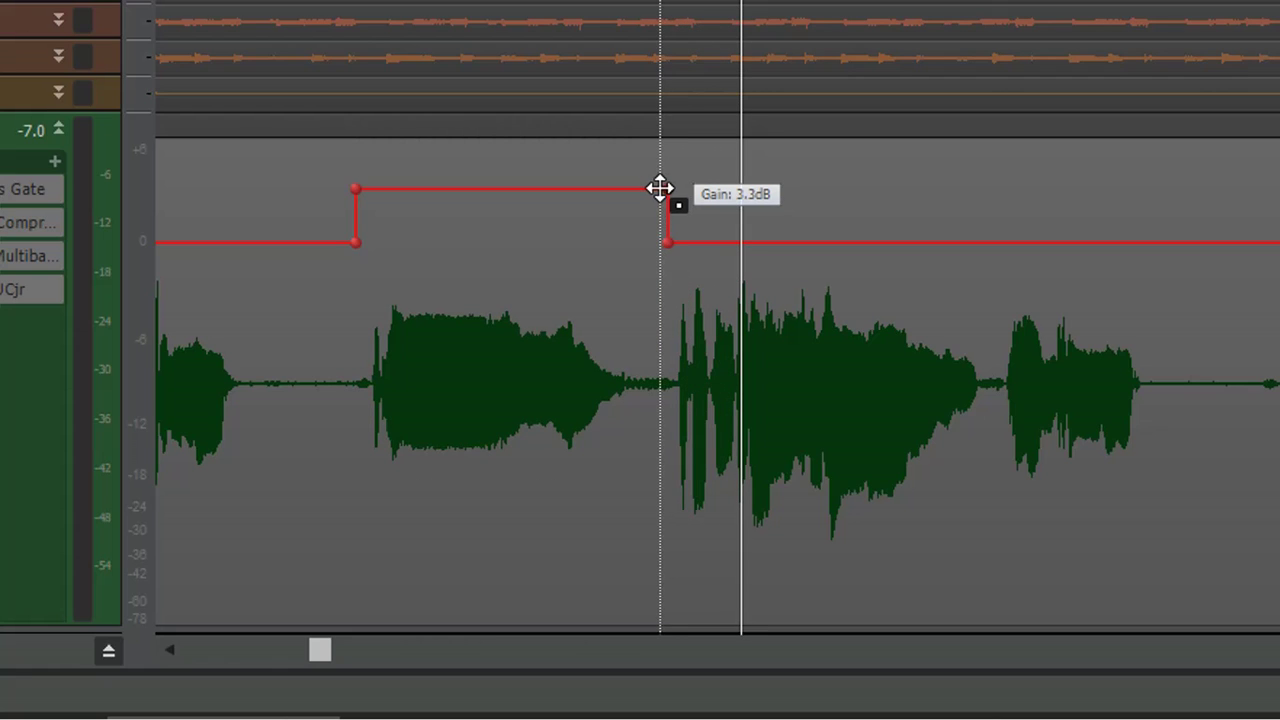
left_click_drag(660, 190, 634, 193)
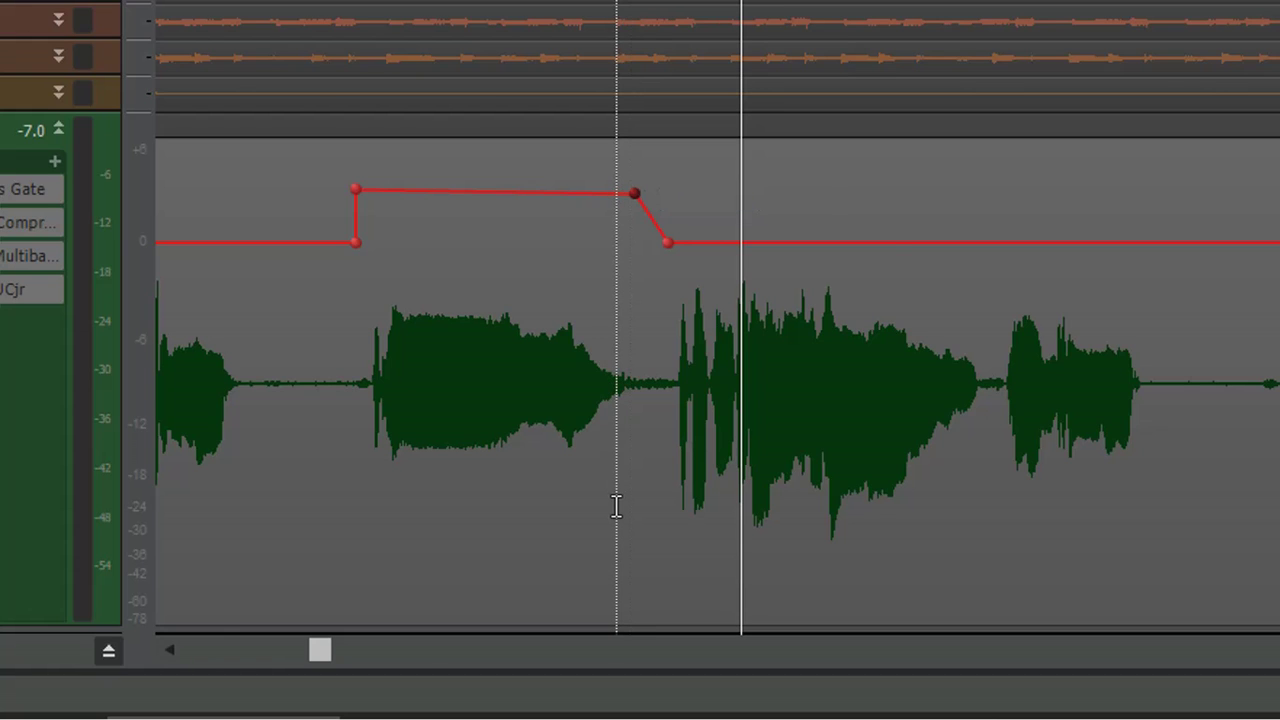
scroll(616, 507, "down", 5)
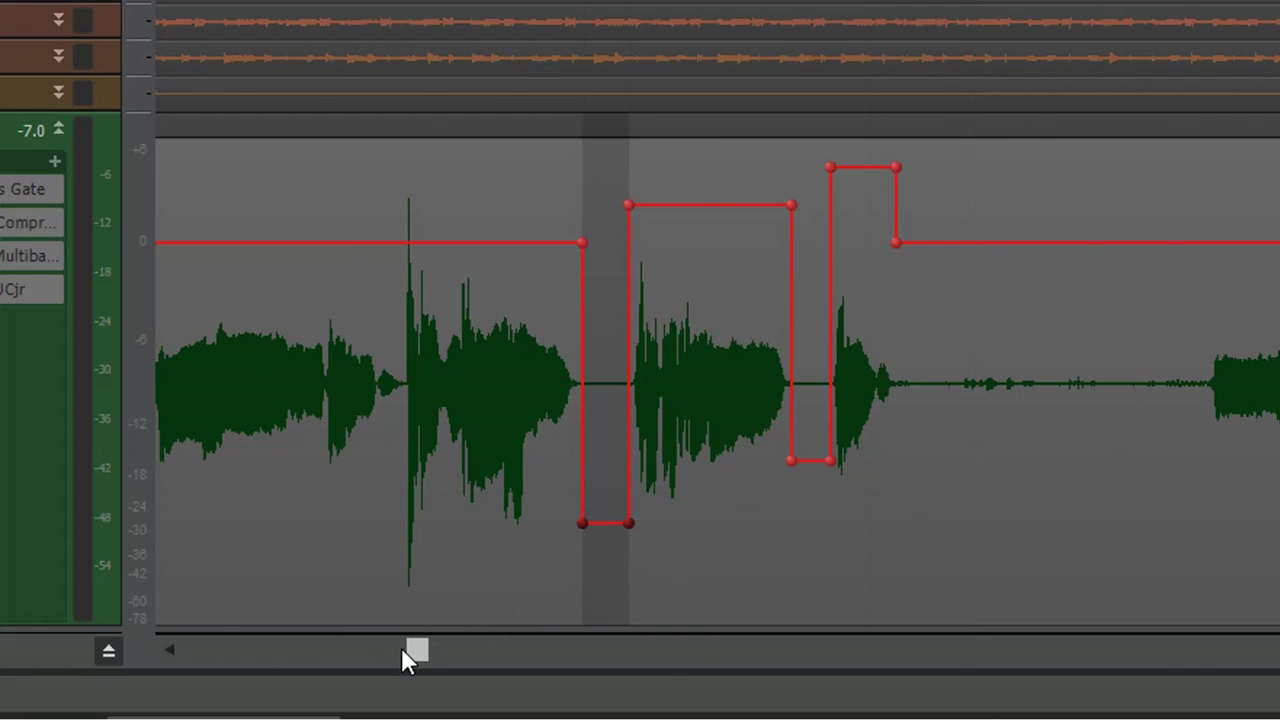
Play the song, adjust the LeadVox track height, and zoom the timeline out to measures 1–35
left_click_drag(415, 652, 214, 649)
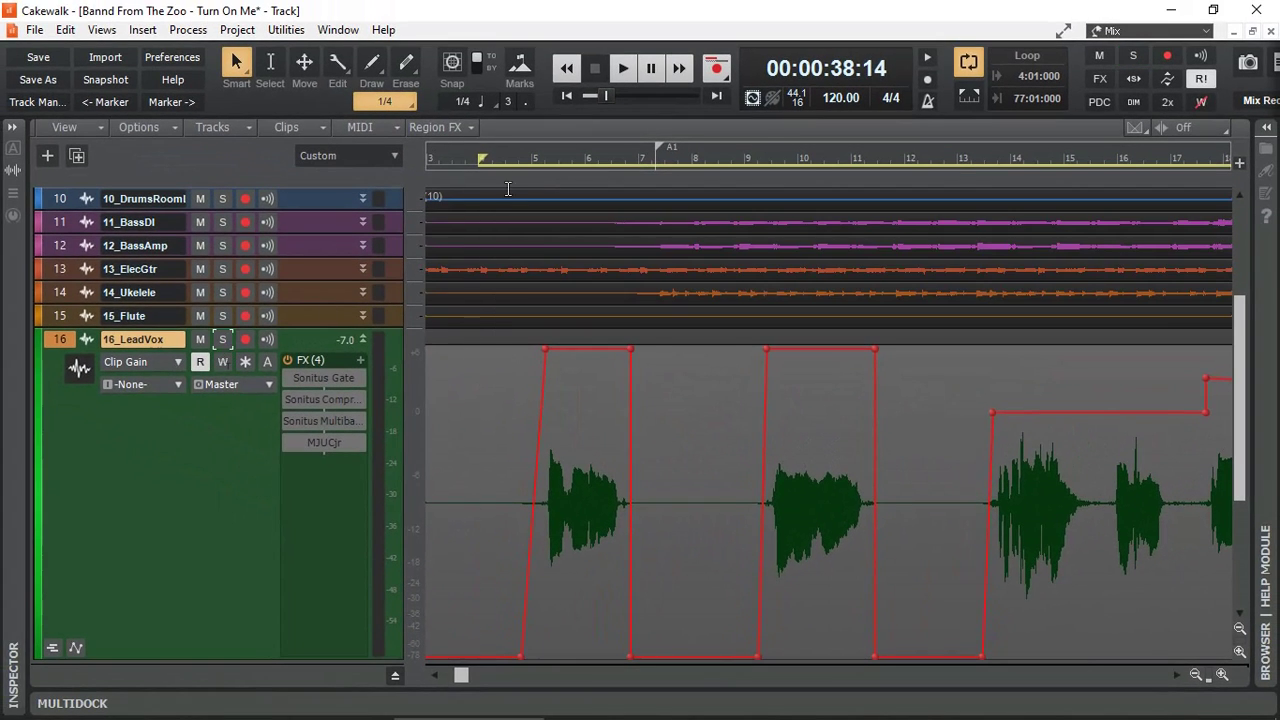
left_click(622, 68)
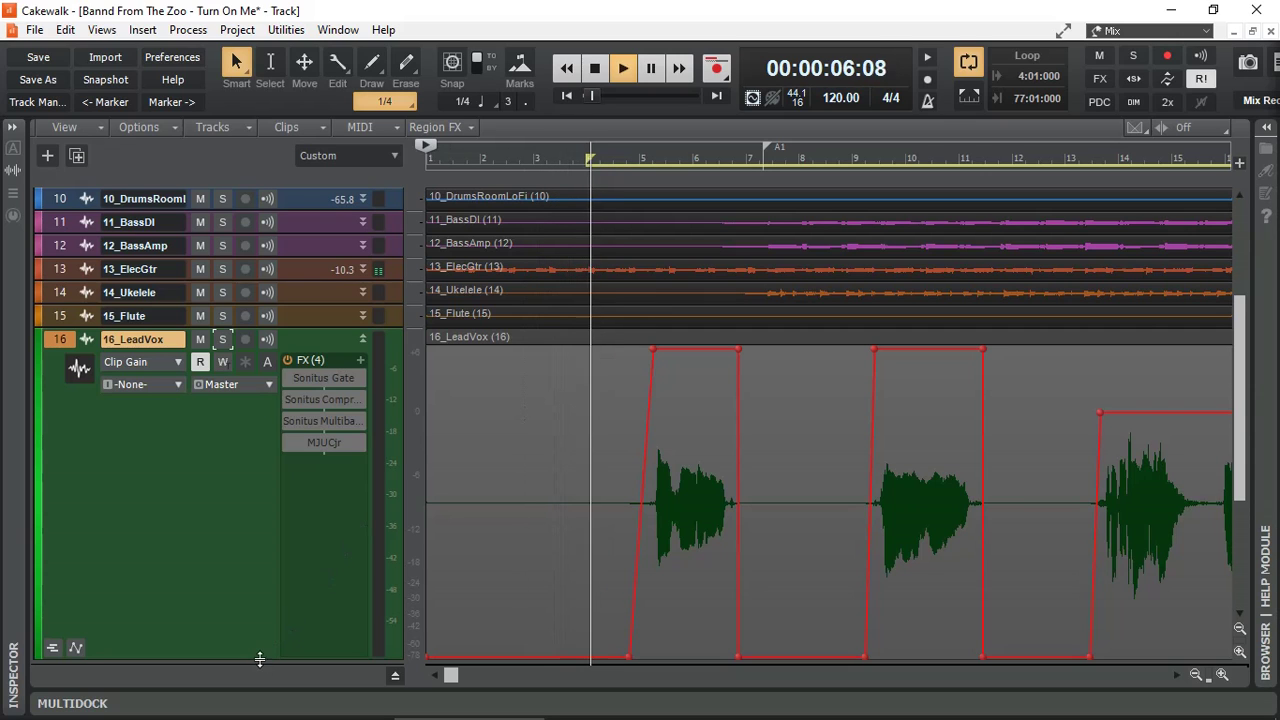
left_click_drag(261, 637, 262, 531)
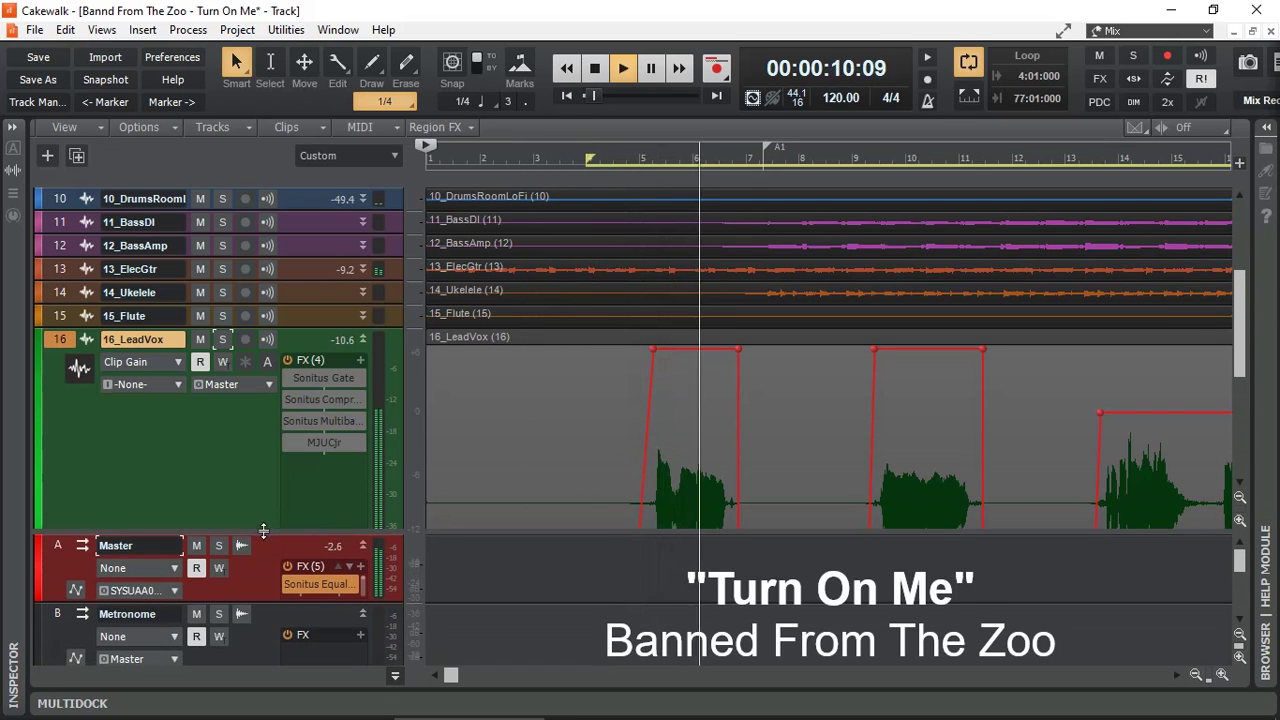
left_click_drag(258, 530, 257, 663)
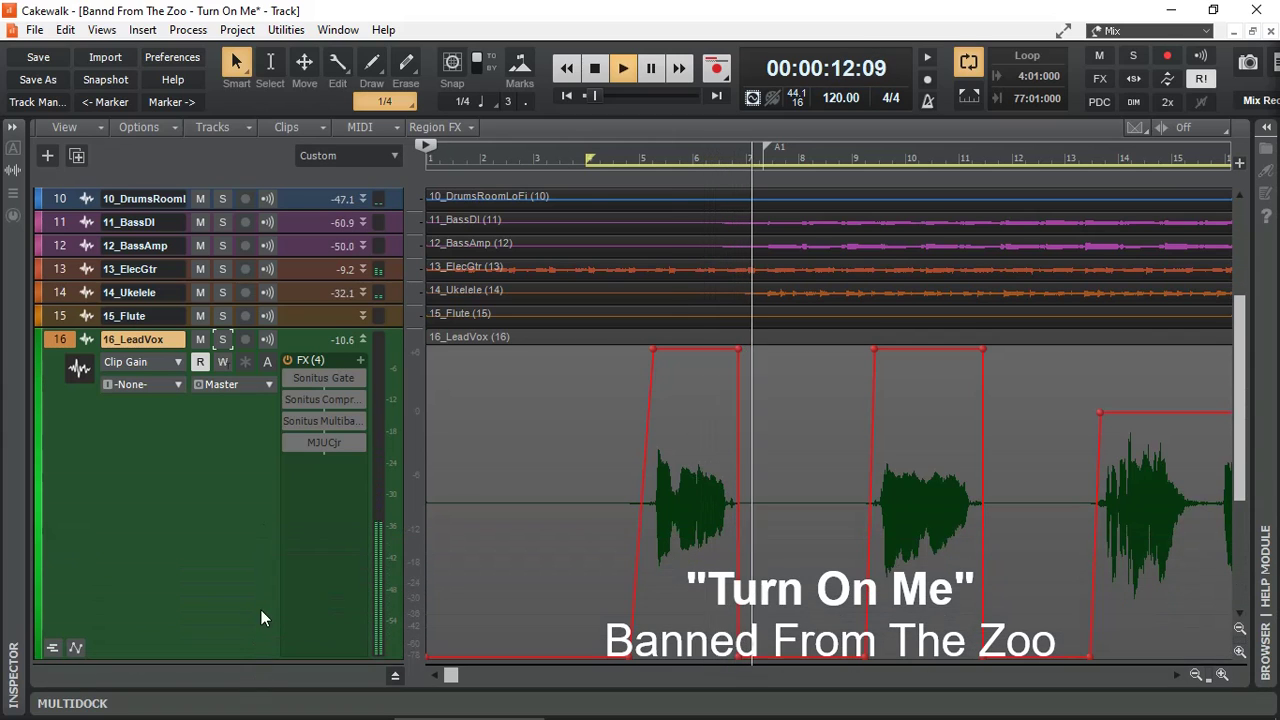
scroll(277, 577, "down", 1)
left_click_drag(262, 587, 282, 383)
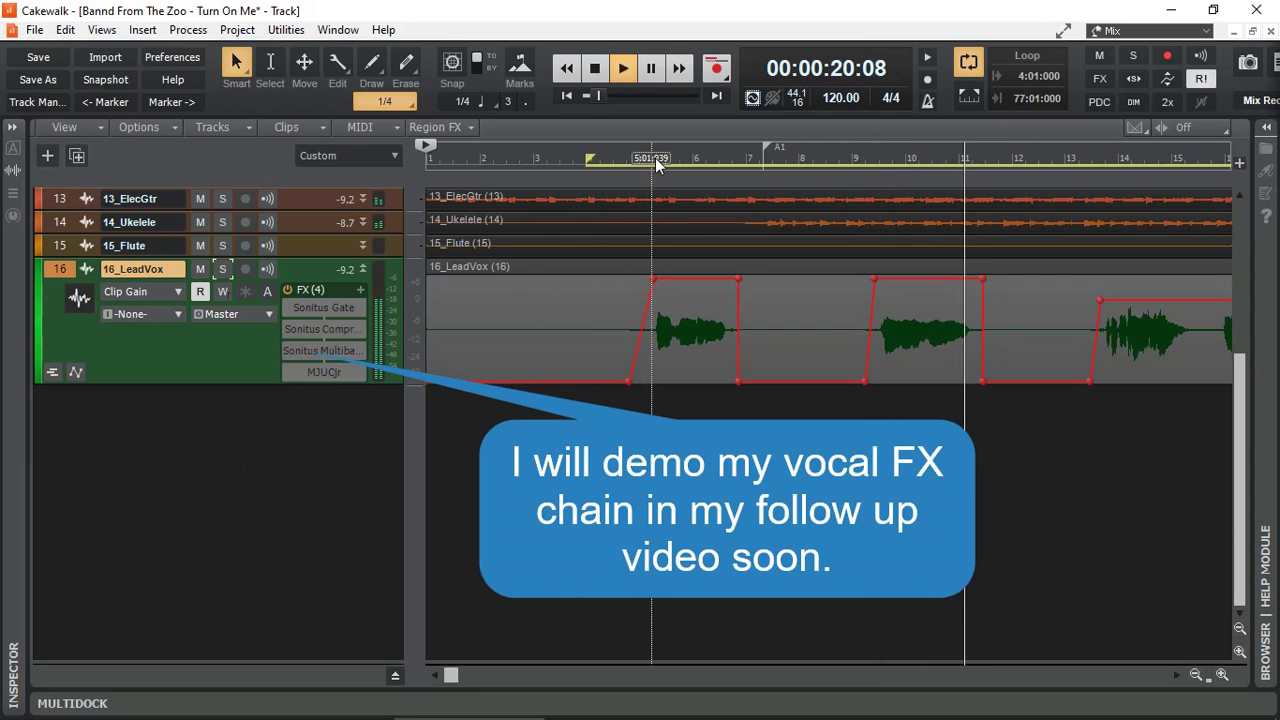
left_click_drag(667, 132, 660, 142)
Switch the LeadVox track view from Clip Gain back to Clips
left_click(178, 292)
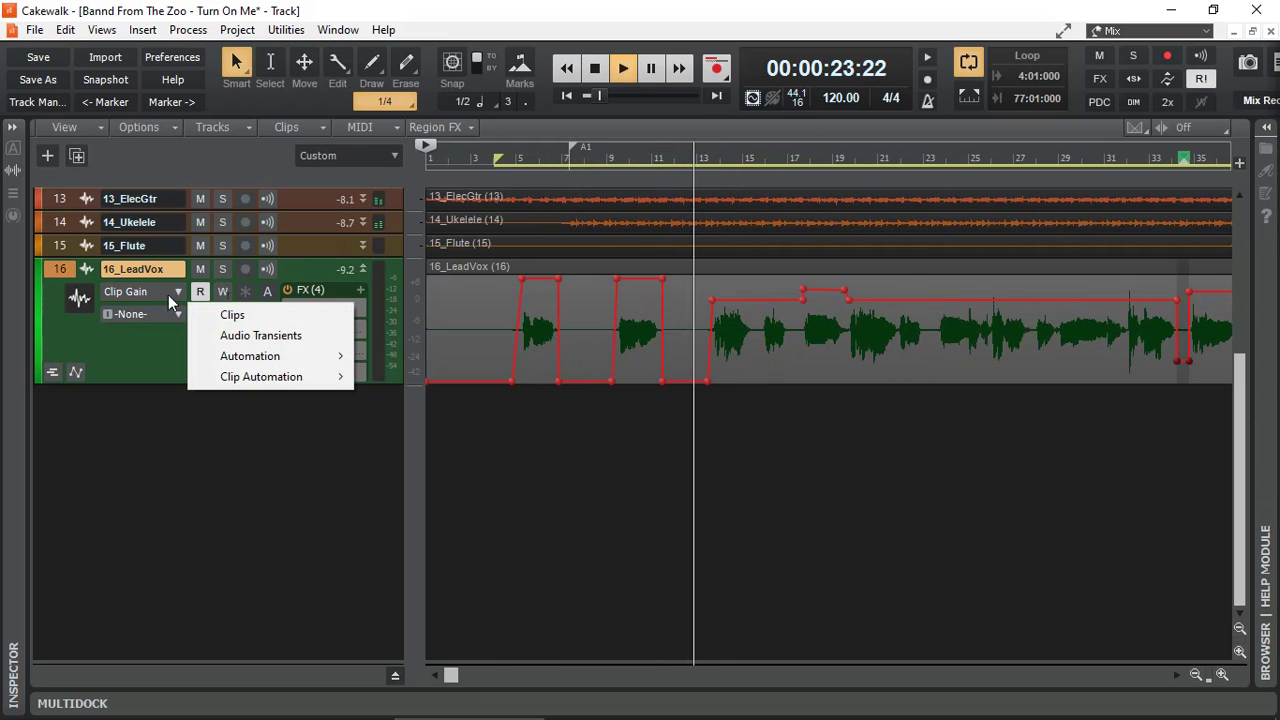
left_click(229, 311)
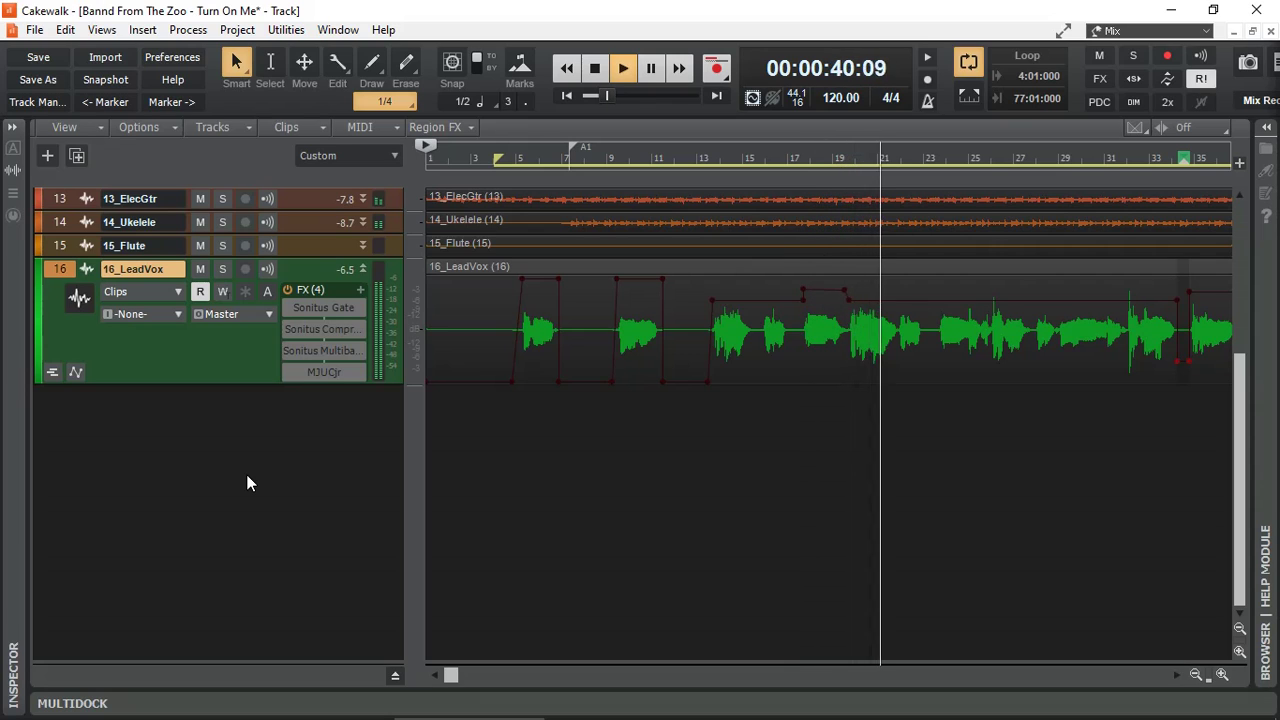
key("space")
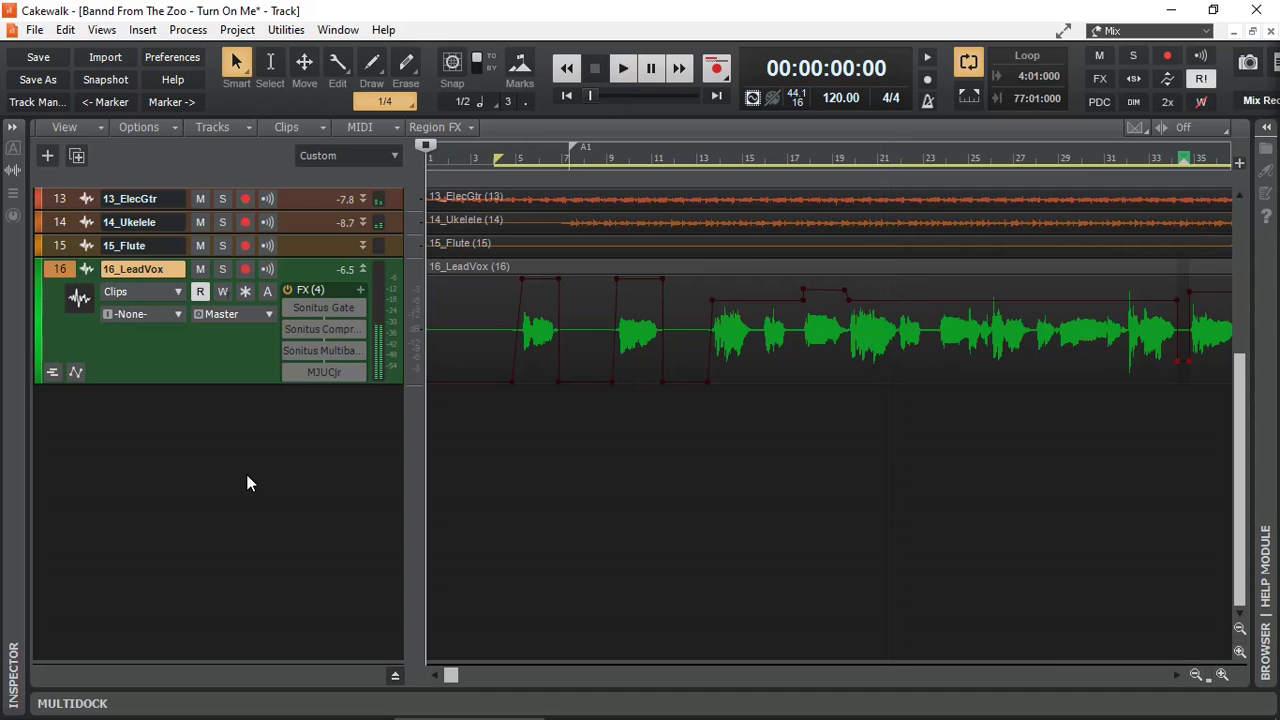